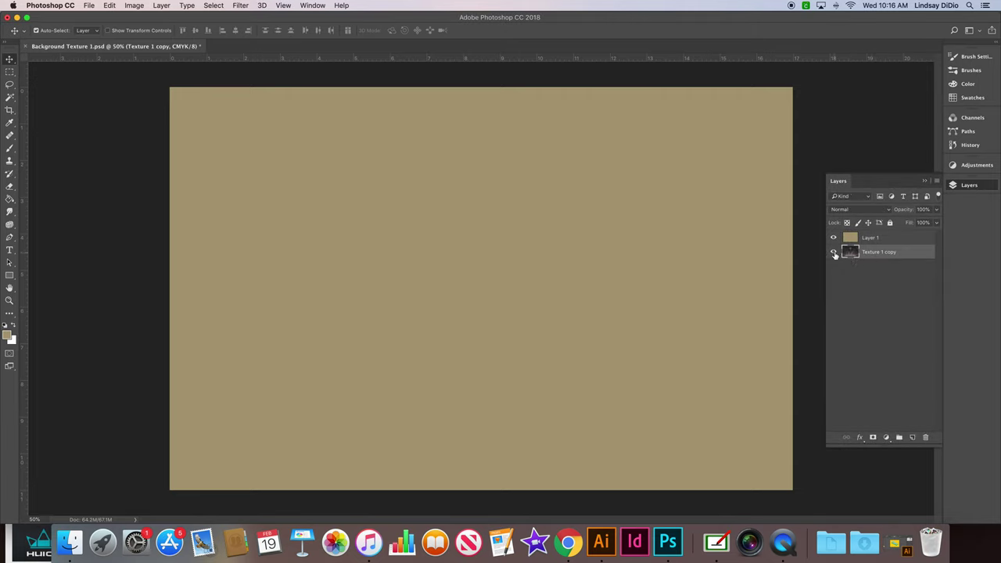
# Move the Texture 1 copy layer above Layer 1 in the layer stack.
pyautogui.moveTo(868, 254); pyautogui.dragTo(876, 234)
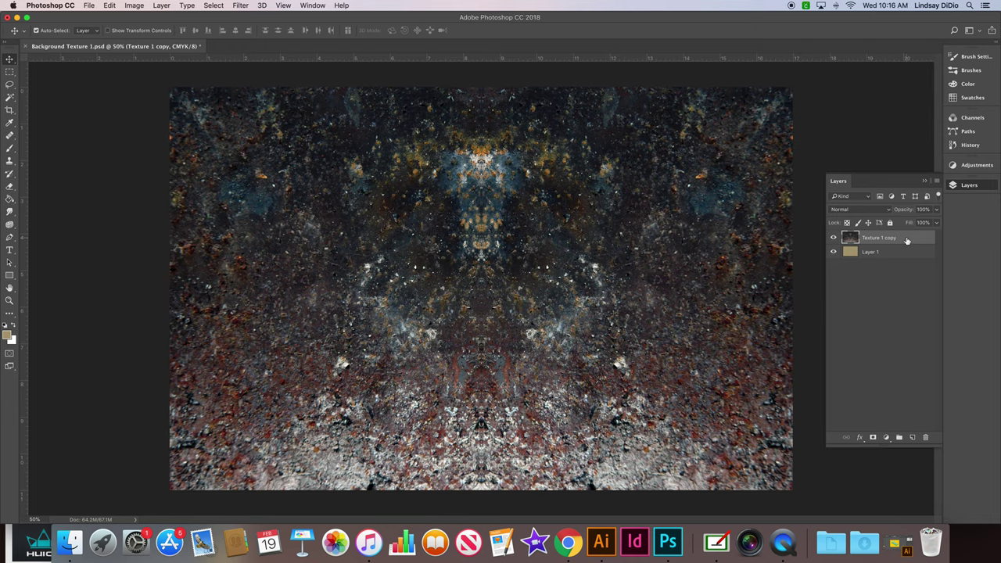
# Set Texture 1 copy to the Overlay blend mode at 50% opacity.
pyautogui.click(853, 210)
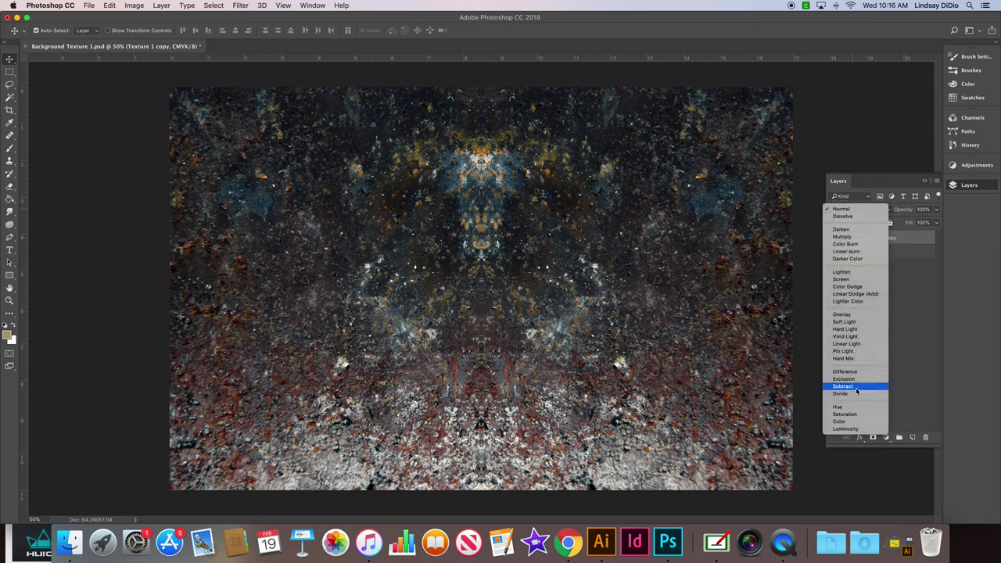
pyautogui.click(859, 316)
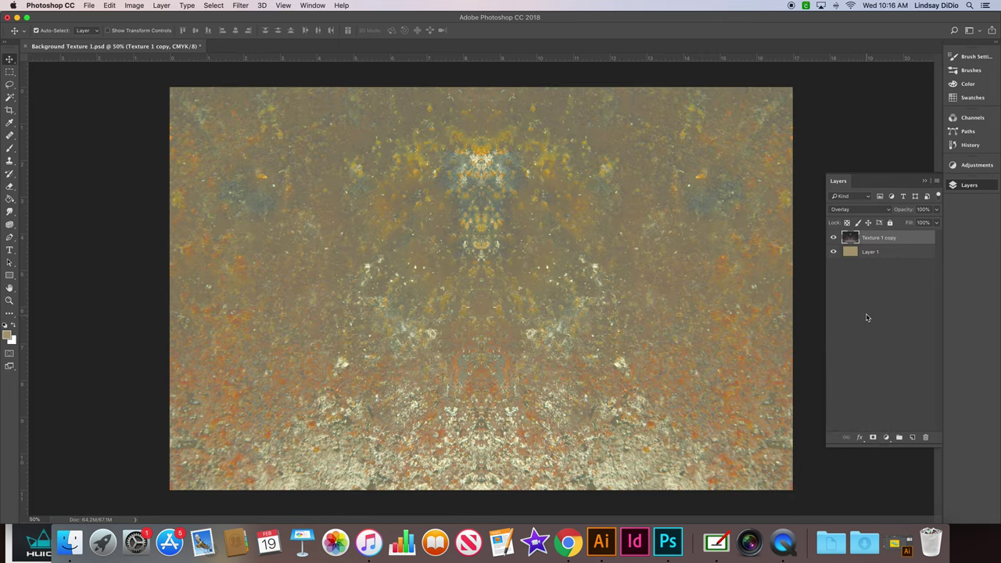
pyautogui.click(937, 211)
pyautogui.moveTo(935, 222); pyautogui.dragTo(918, 223)
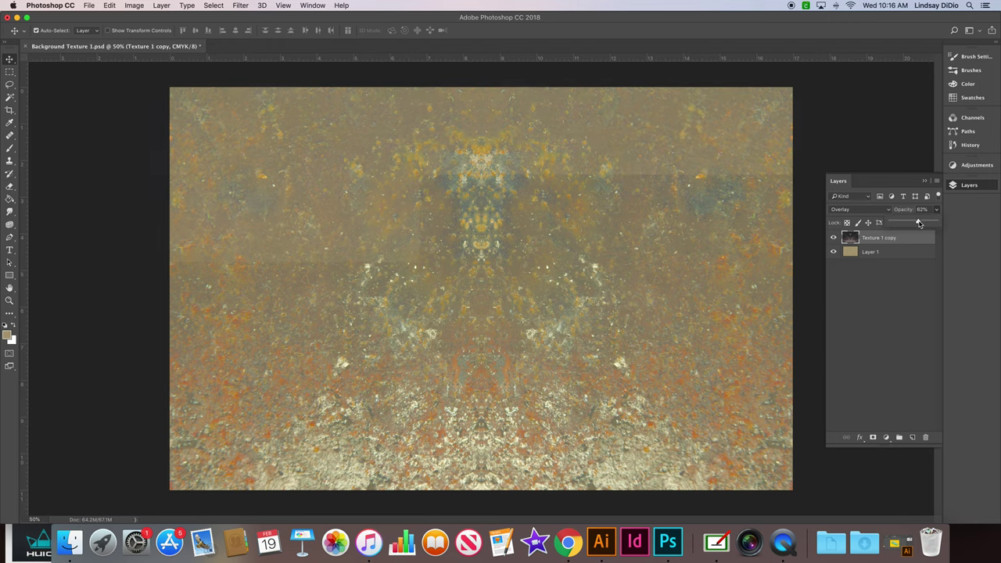
pyautogui.click(917, 211)
pyautogui.write('50')
pyautogui.press('Return')
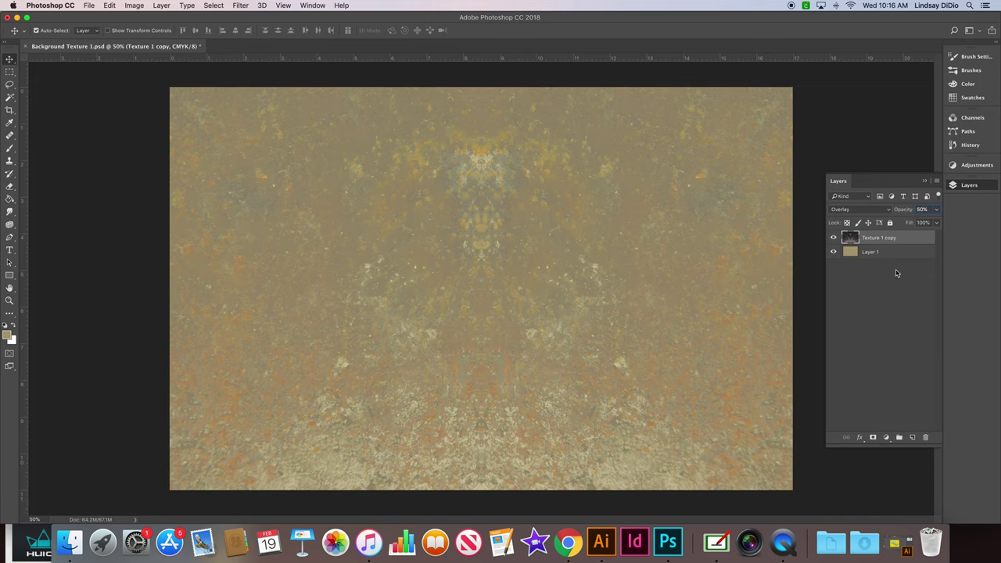
pyautogui.click(873, 340)
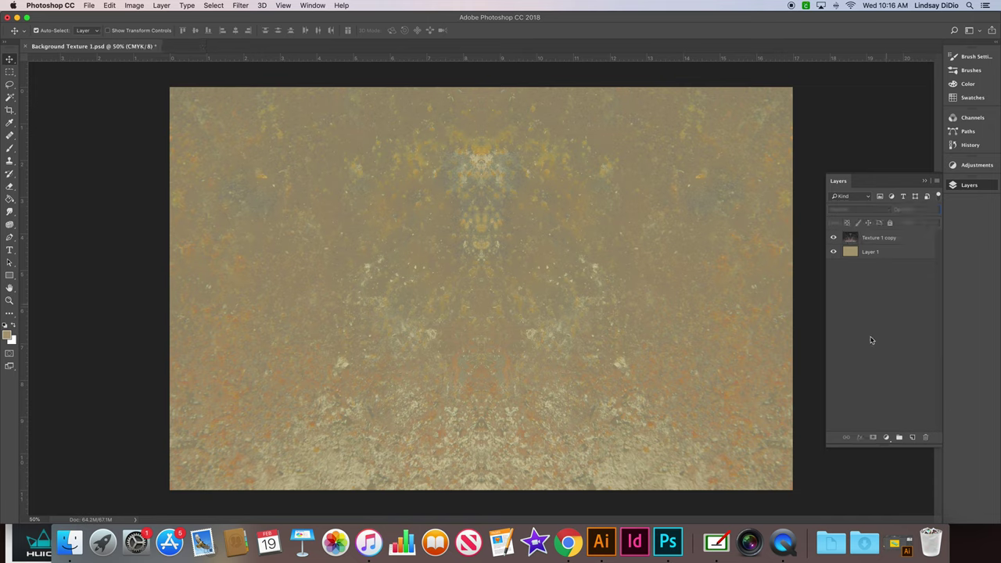
# Create a new Layer 2 and fill it with White through Edit > Fill.
pyautogui.click(912, 439)
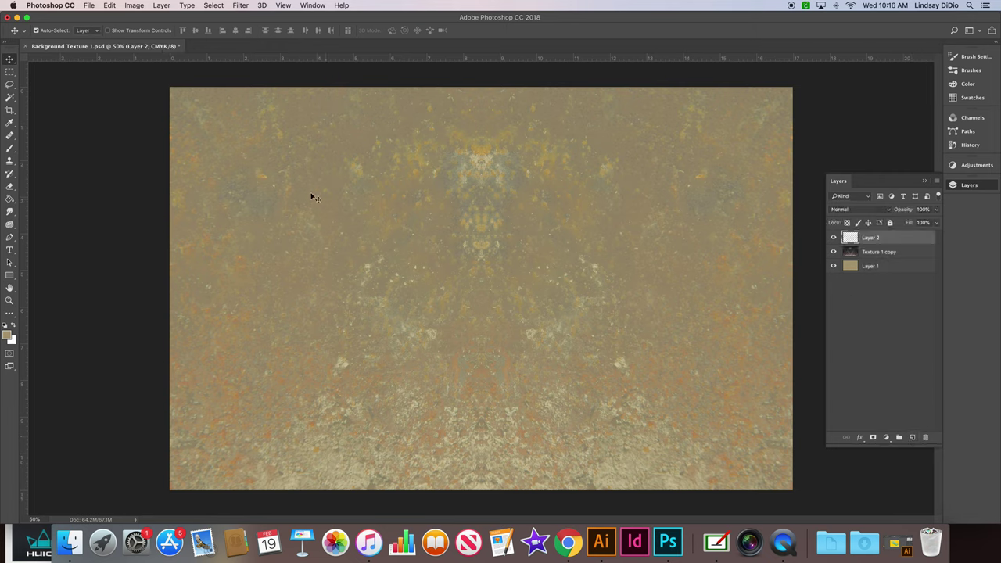
pyautogui.click(109, 5)
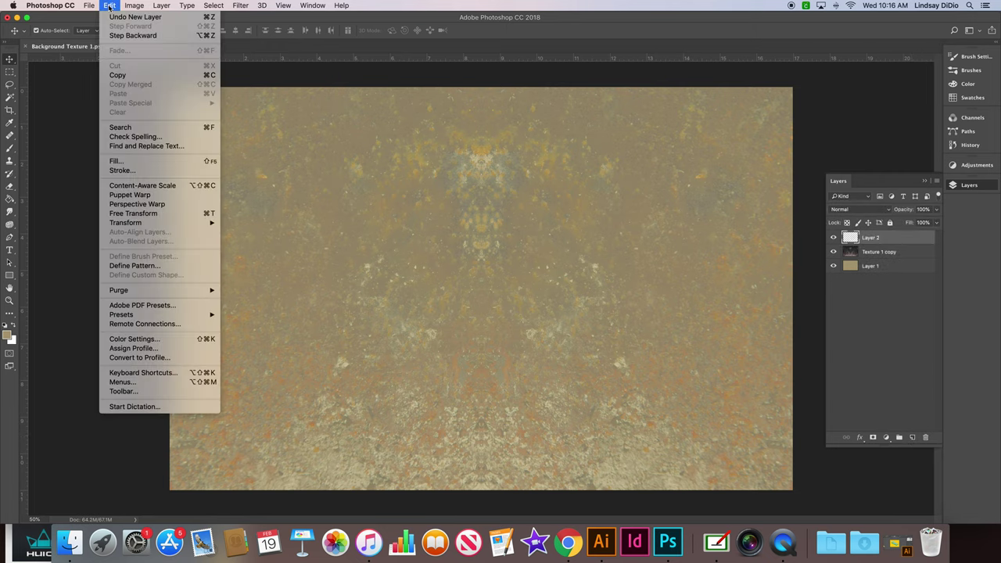
pyautogui.click(152, 168)
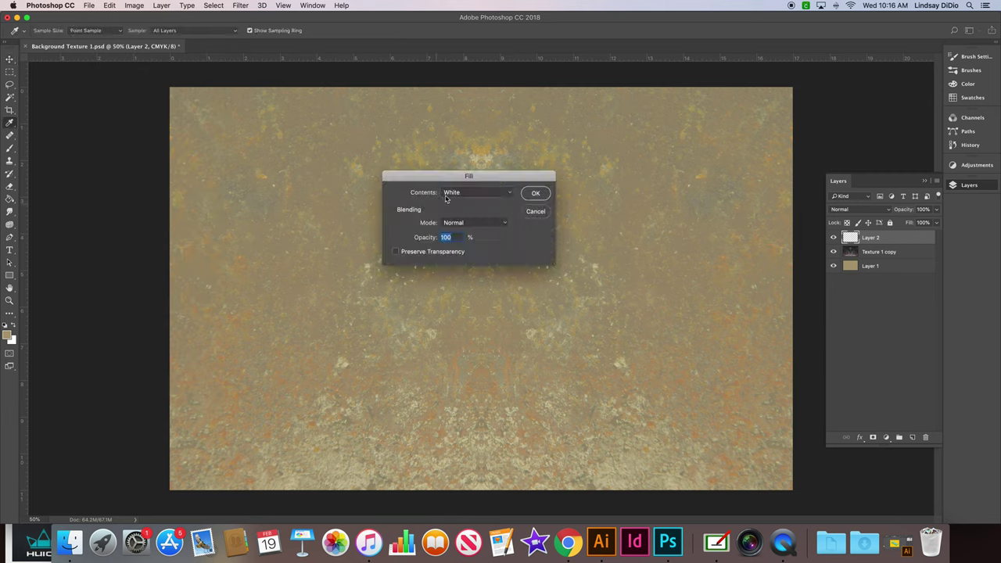
pyautogui.click(431, 199)
pyautogui.click(455, 193)
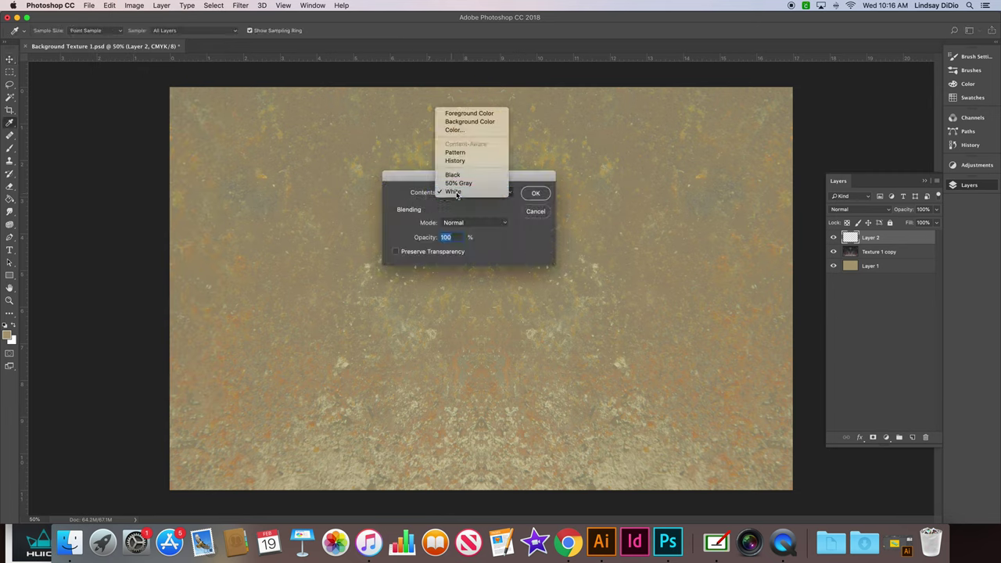
pyautogui.click(540, 195)
pyautogui.press('v')
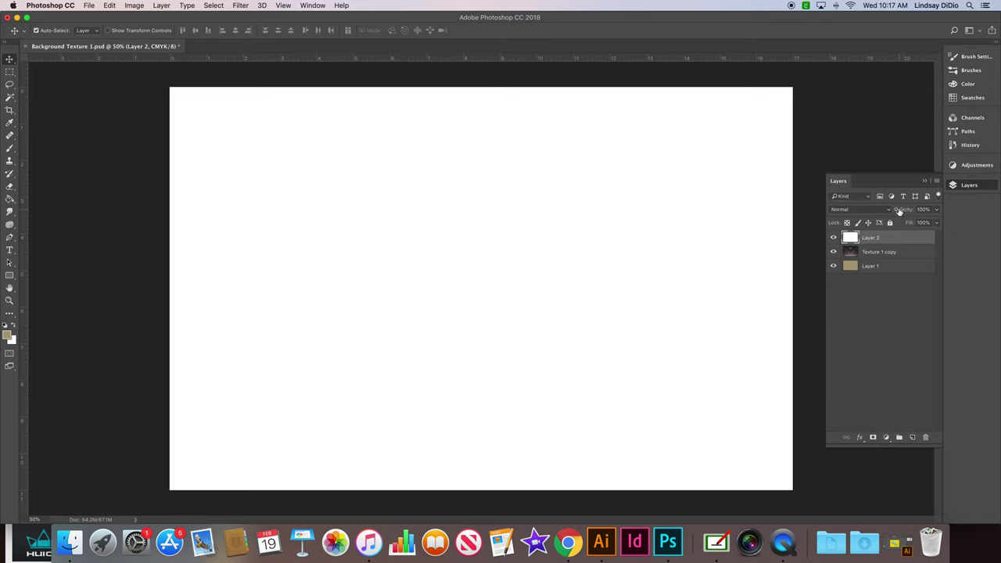
pyautogui.click(936, 223)
# Lower Layer 2's Fill to 0%.
pyautogui.moveTo(936, 234); pyautogui.dragTo(881, 233)
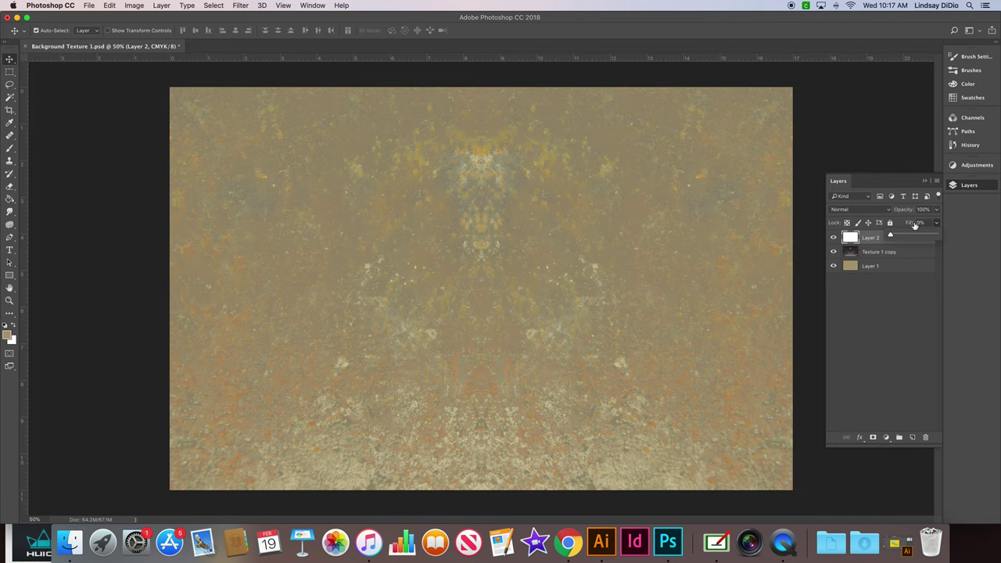
pyautogui.click(930, 258)
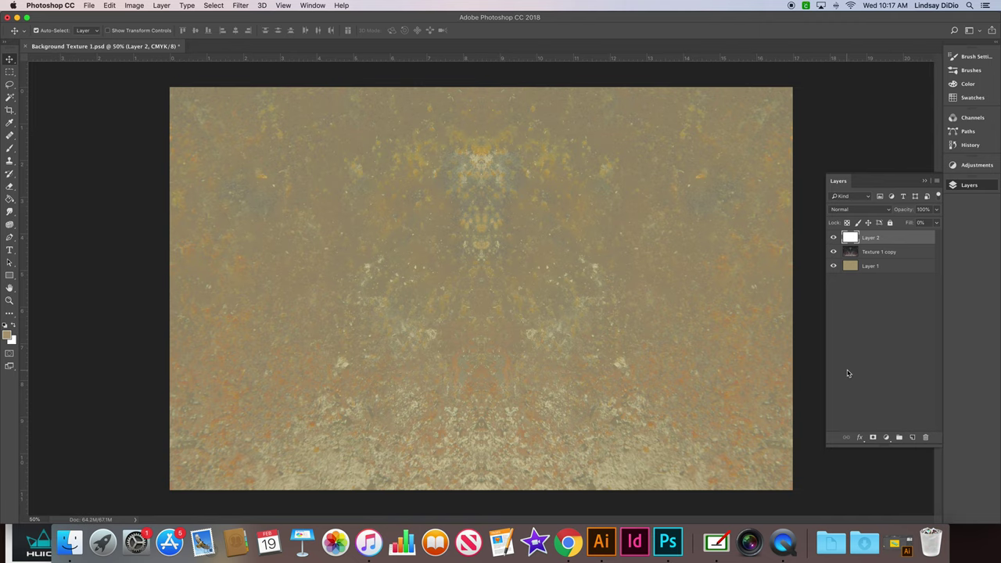
# Add a Gradient Overlay effect to Layer 2 using the Gray, White gradient.
pyautogui.click(859, 439)
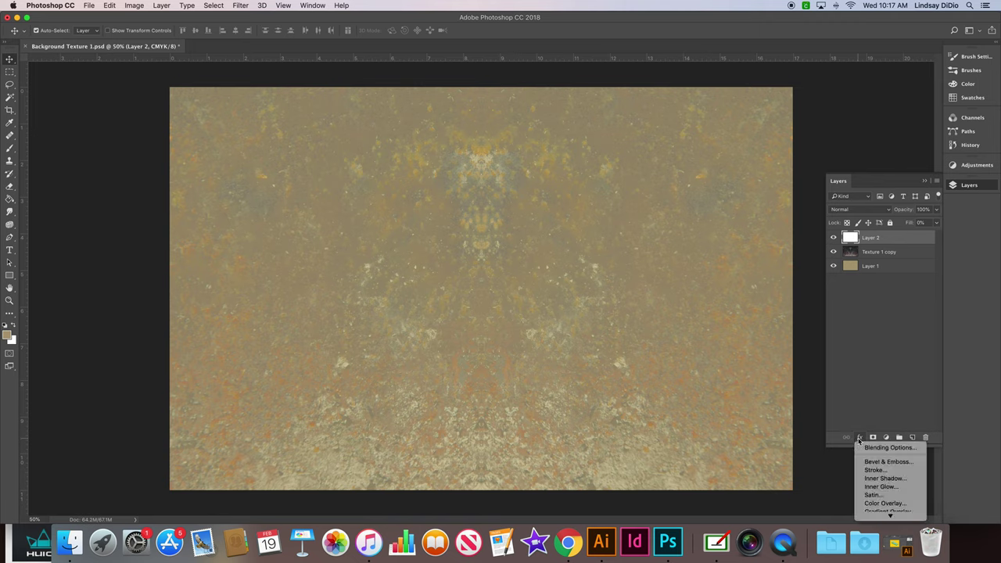
pyautogui.moveTo(890, 515)
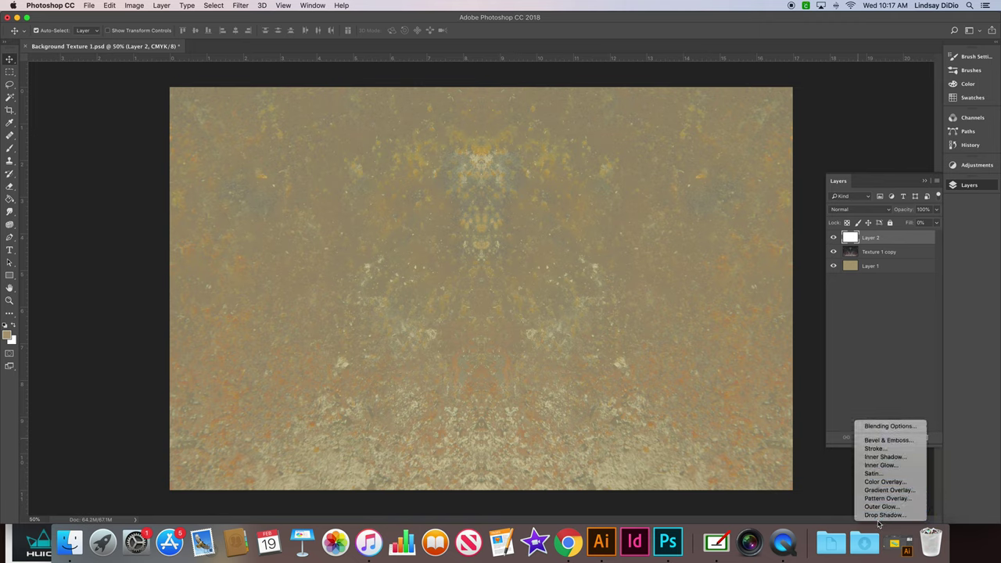
pyautogui.click(905, 491)
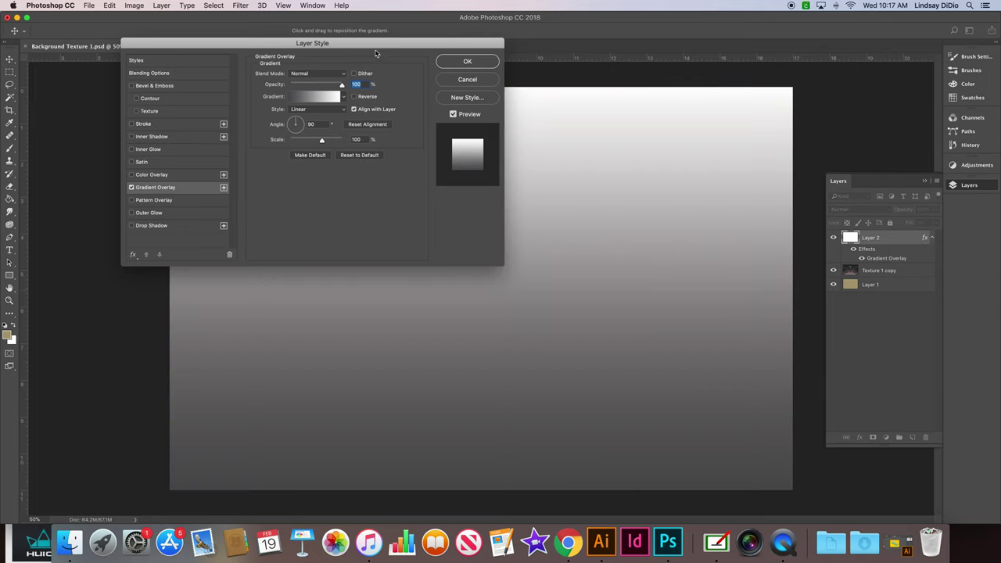
pyautogui.moveTo(375, 48); pyautogui.dragTo(523, 159)
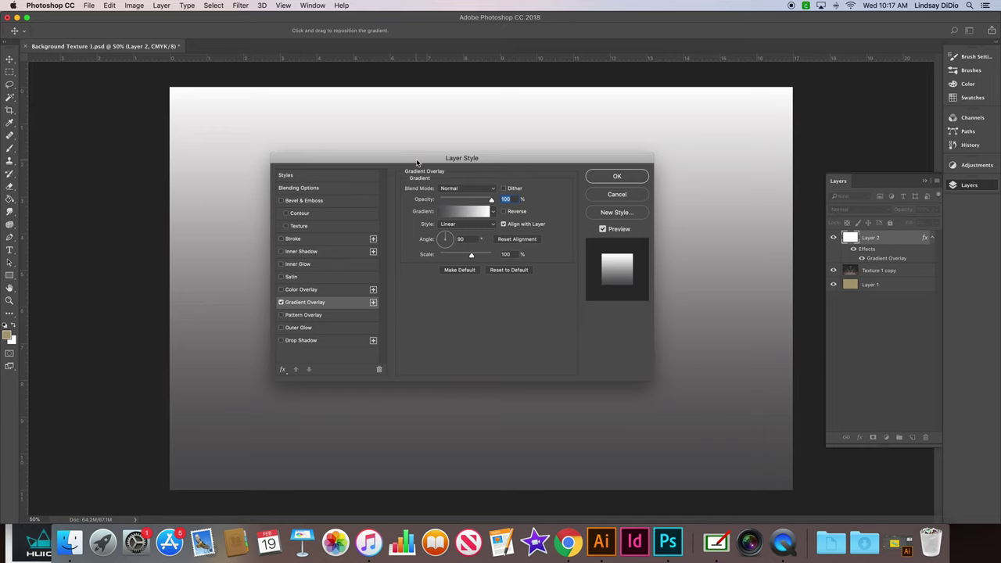
pyautogui.moveTo(420, 162); pyautogui.dragTo(447, 117)
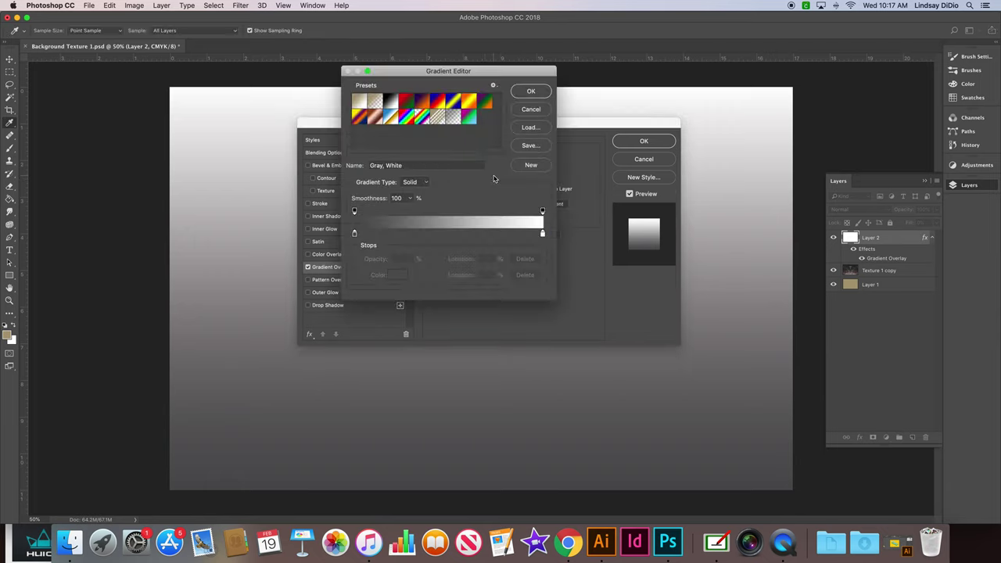
pyautogui.click(489, 180)
pyautogui.click(520, 93)
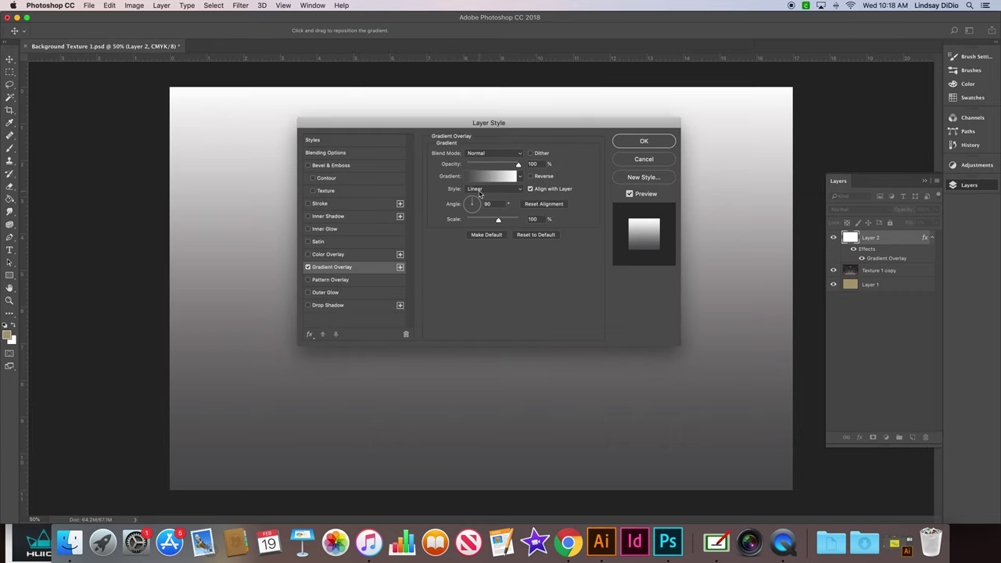
pyautogui.click(479, 193)
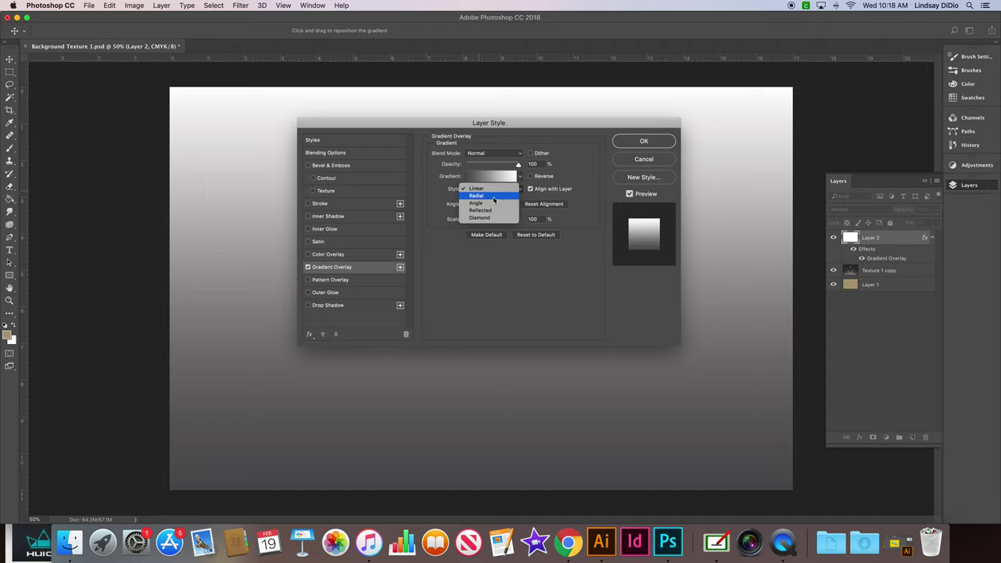
# Make the gradient overlay Radial at 150% scale and apply it.
pyautogui.click(492, 197)
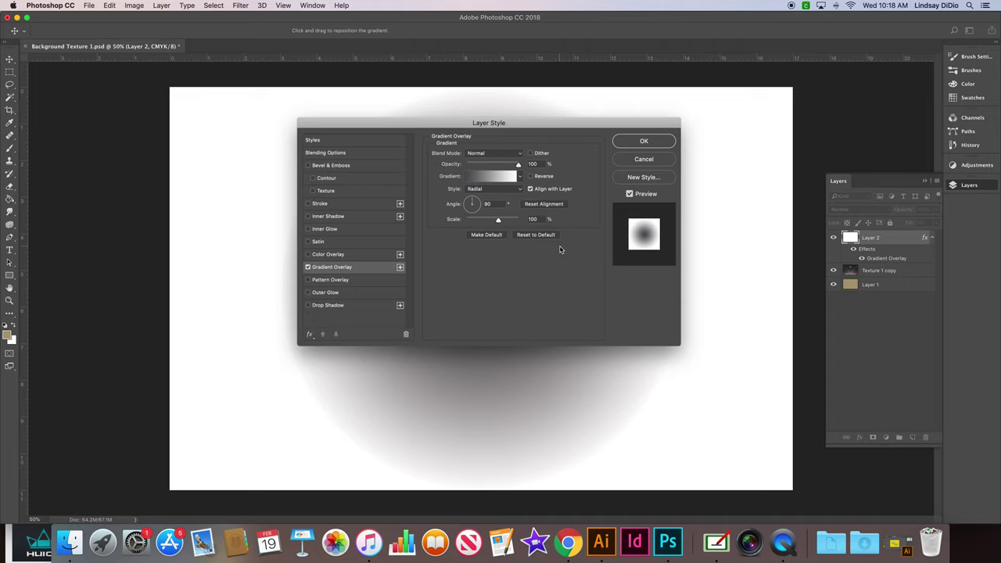
pyautogui.doubleClick(536, 219)
pyautogui.write('1509')
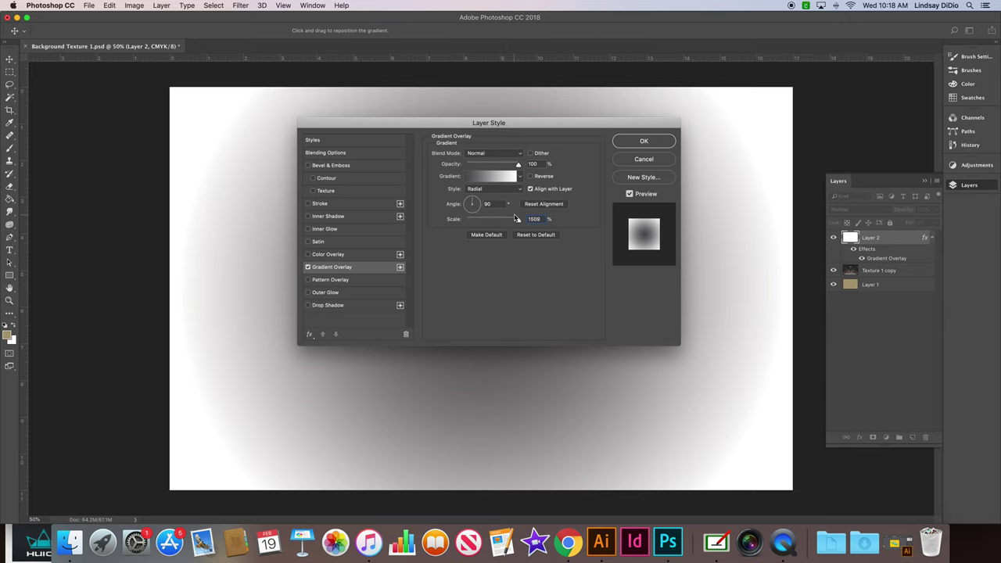
pyautogui.moveTo(575, 126); pyautogui.dragTo(853, 199)
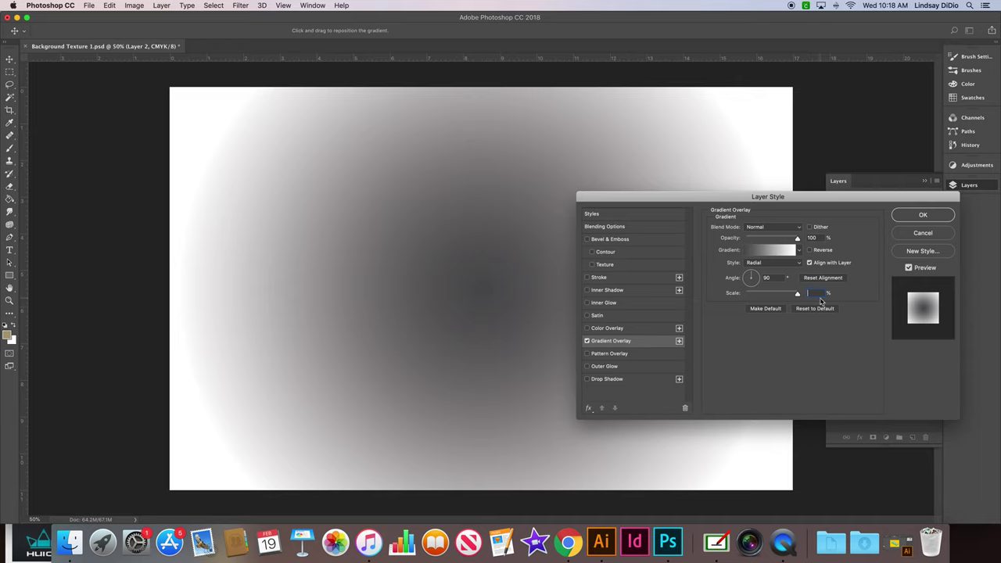
pyautogui.write('150')
pyautogui.moveTo(798, 297)
pyautogui.mouseDown()
pyautogui.moveTo(767, 296)
pyautogui.moveTo(785, 298)
pyautogui.mouseUp()
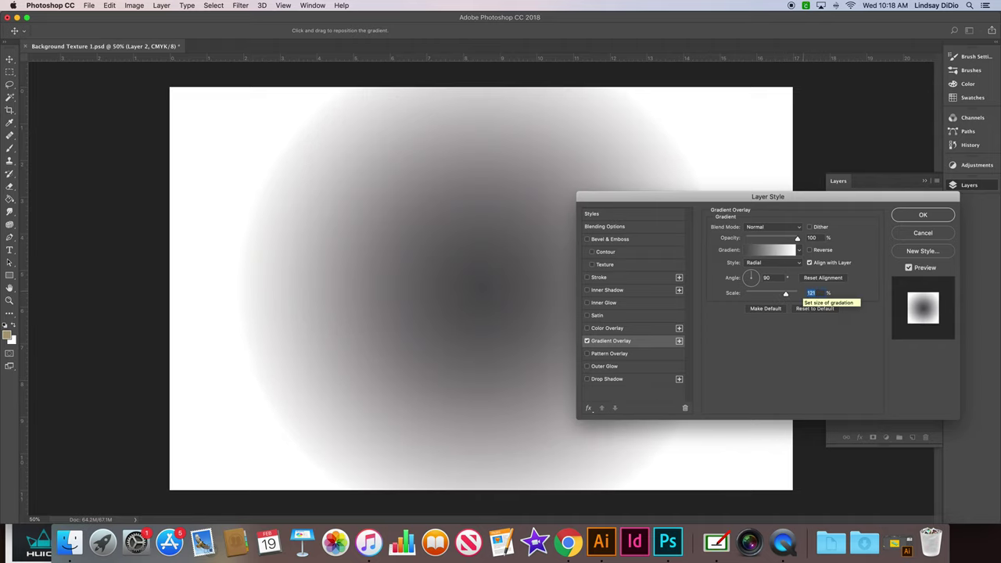
pyautogui.write('150')
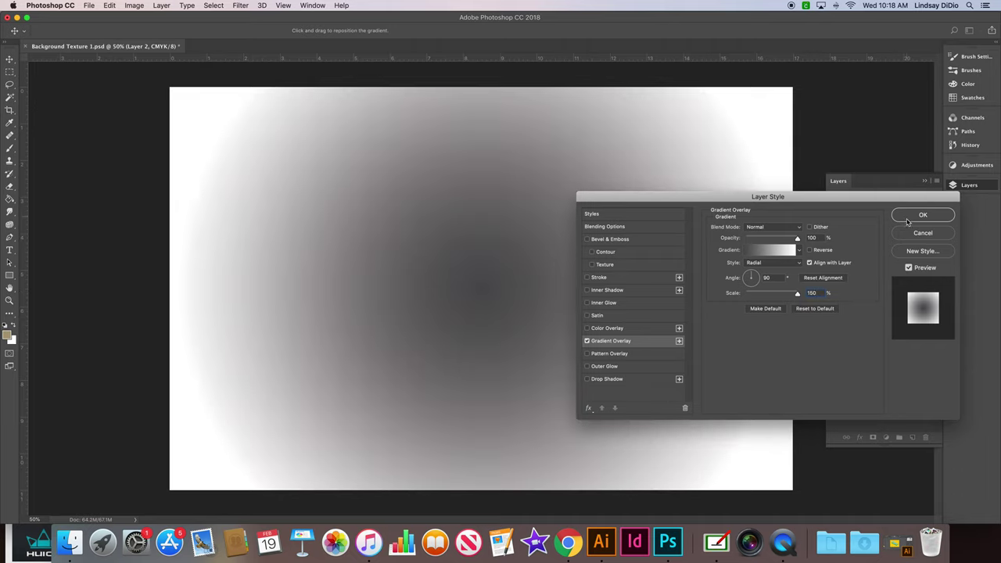
pyautogui.click(907, 219)
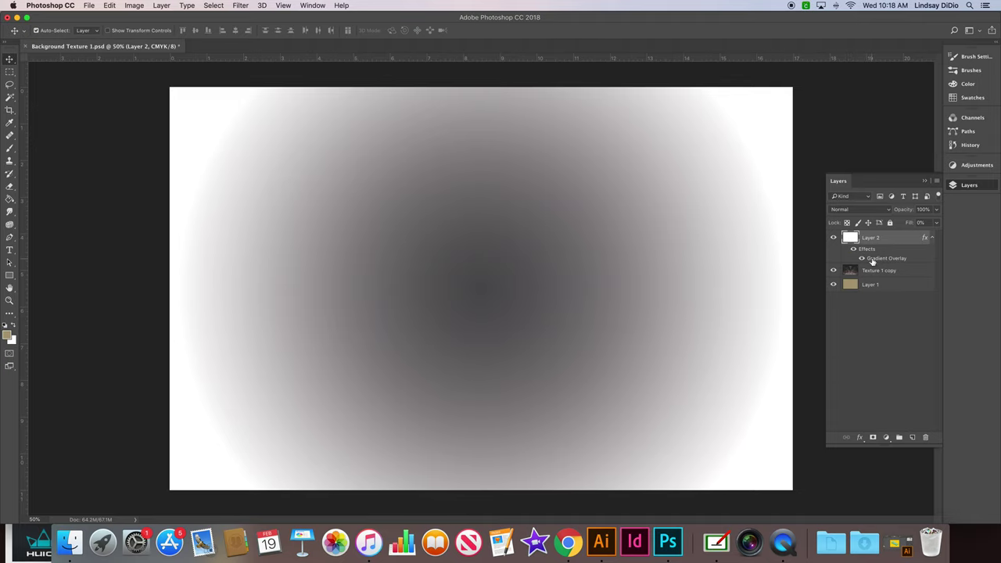
# Reopen the Gradient Overlay's gradient and set its left colour stop to ad9c78.
pyautogui.doubleClick(872, 261)
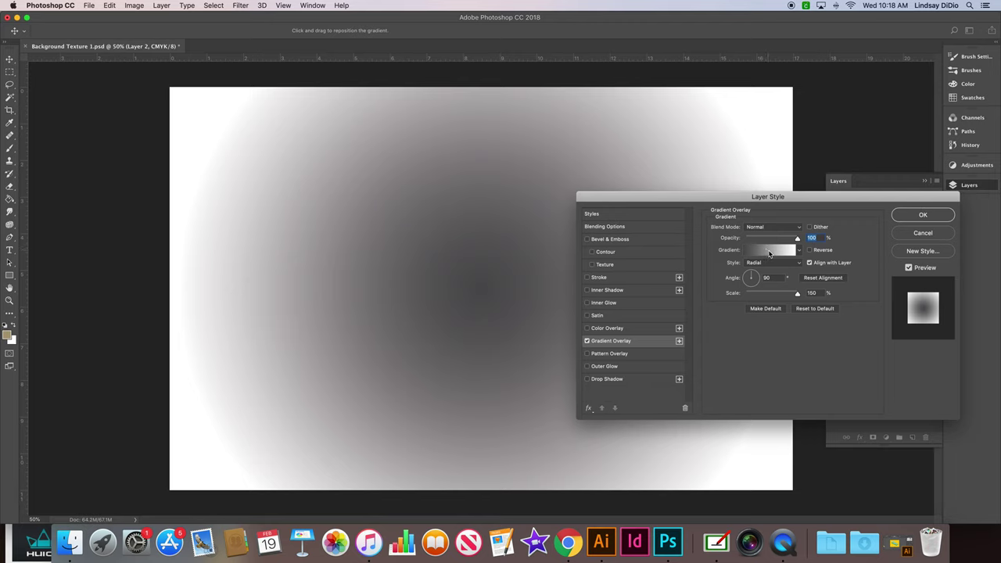
pyautogui.click(774, 252)
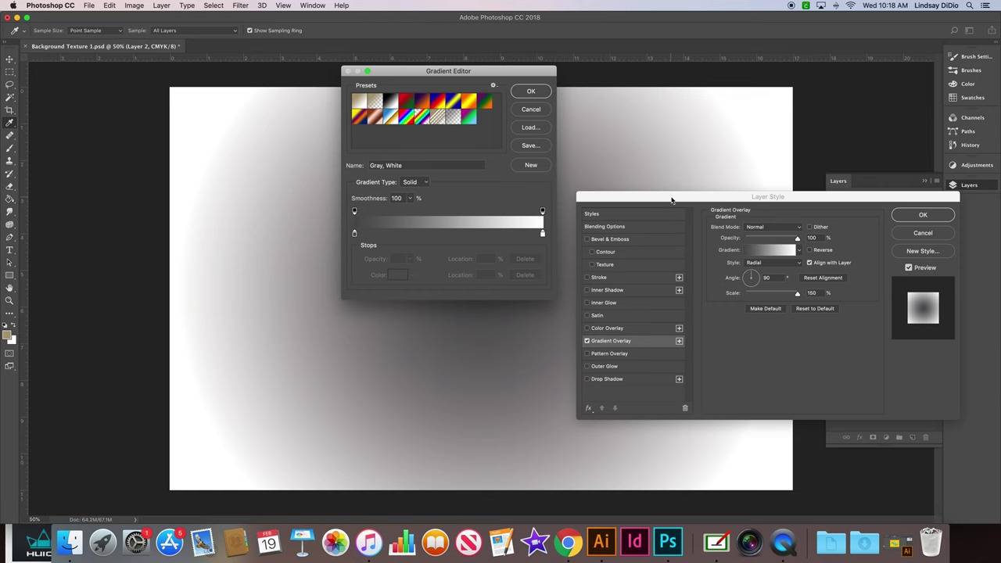
pyautogui.moveTo(672, 197); pyautogui.dragTo(482, 251)
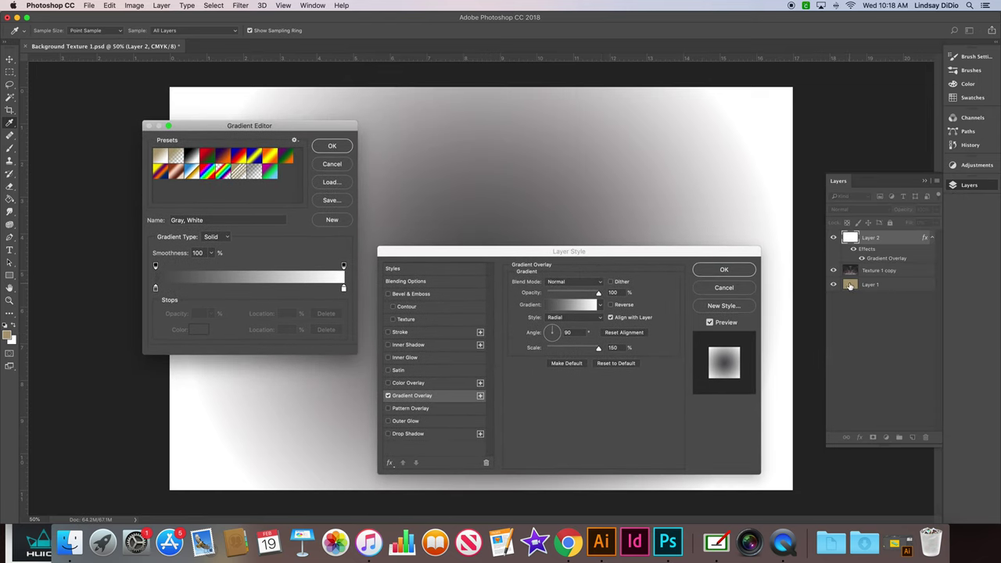
pyautogui.doubleClick(155, 289)
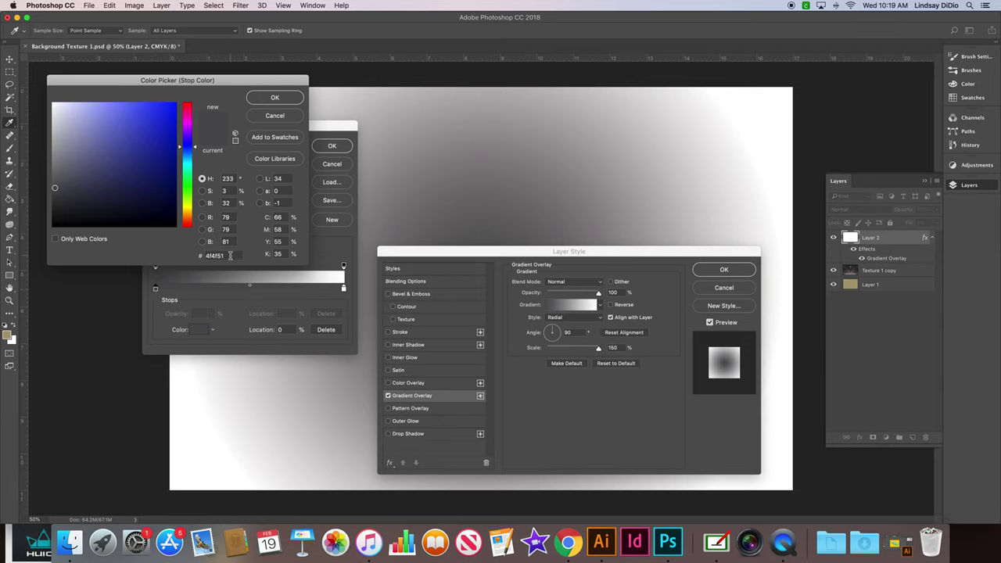
pyautogui.moveTo(230, 255); pyautogui.dragTo(196, 255)
pyautogui.write('ad')
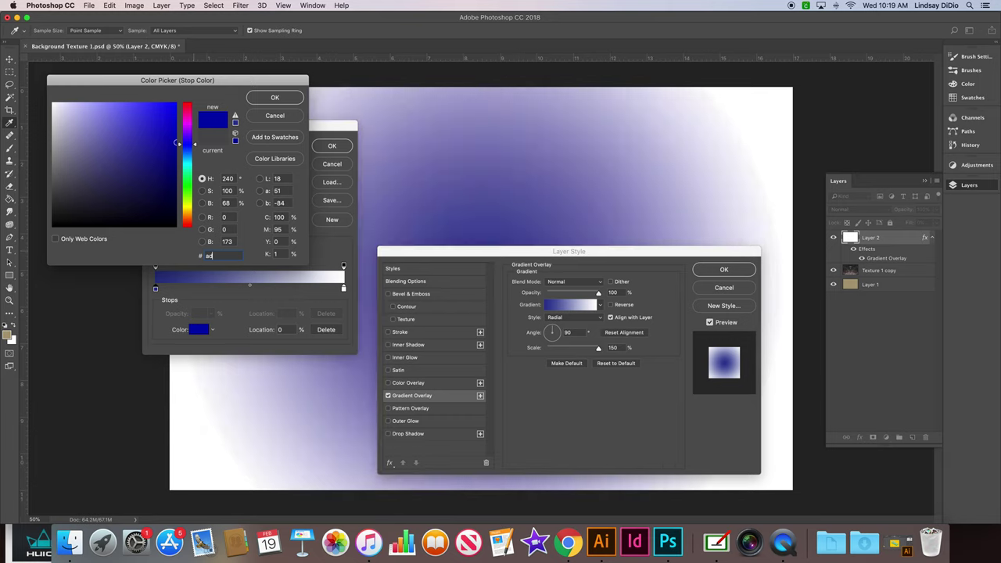
pyautogui.write('9c78')
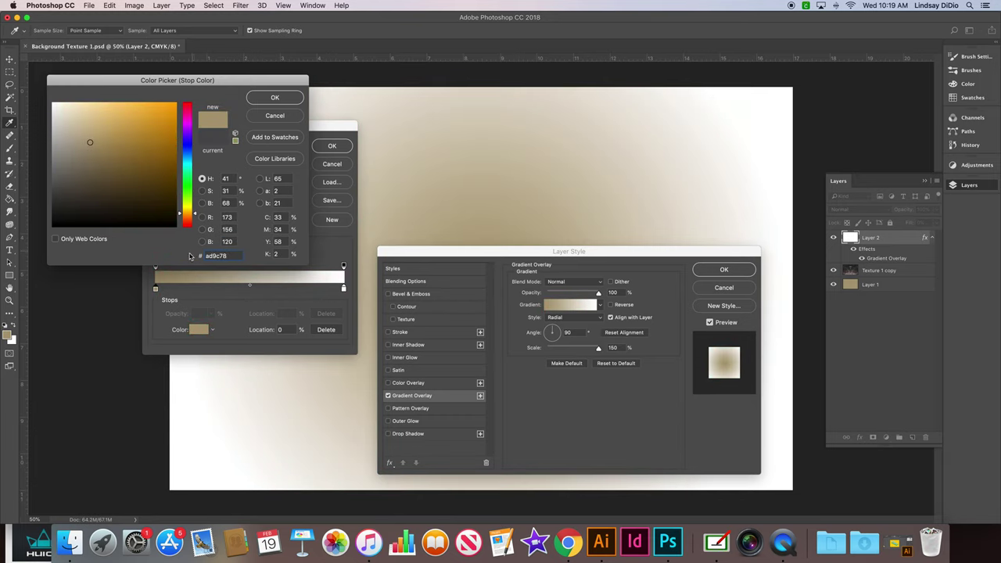
pyautogui.click(273, 99)
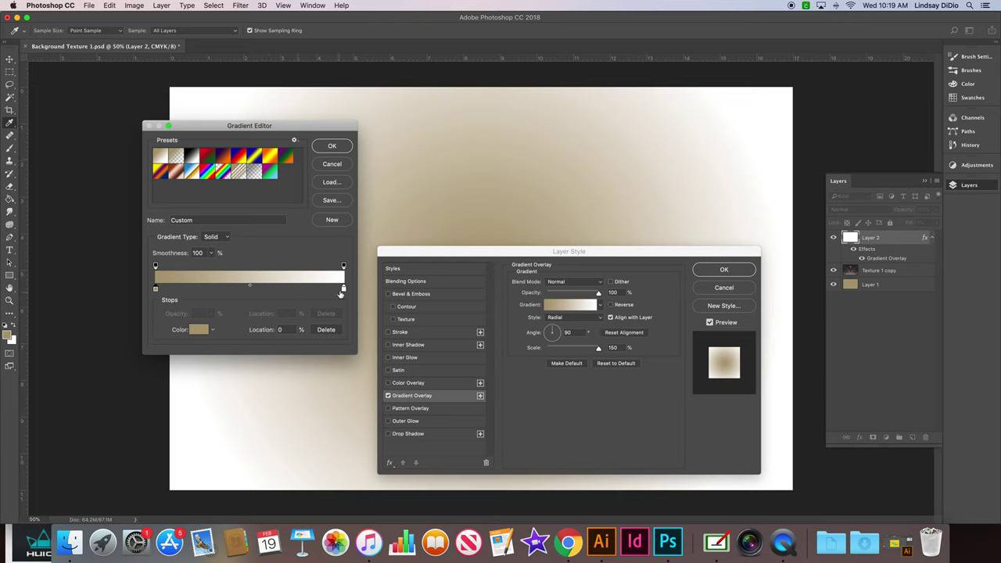
# Set the gradient's right colour stop to ad9c78 too.
pyautogui.doubleClick(342, 290)
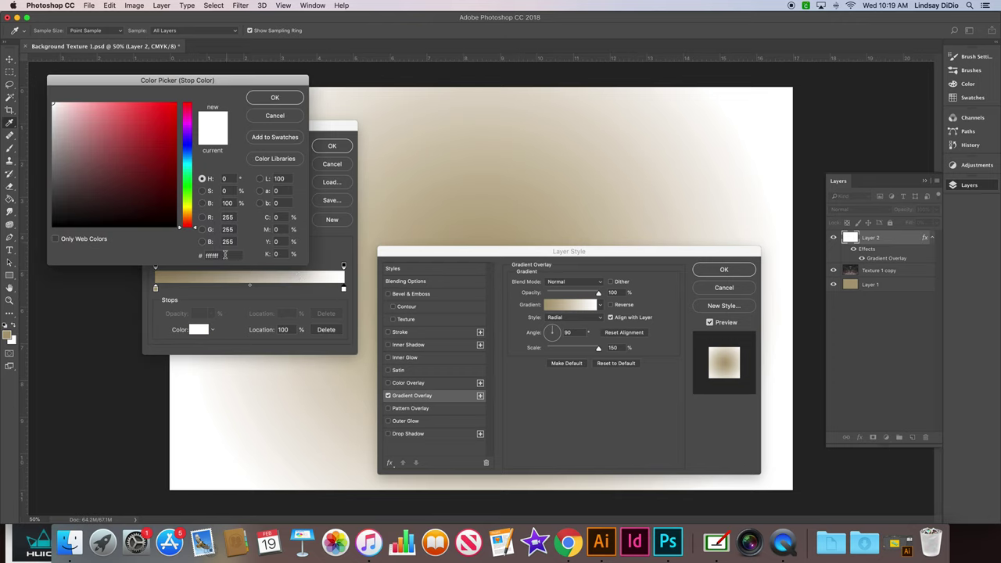
pyautogui.doubleClick(225, 254)
pyautogui.write('ad')
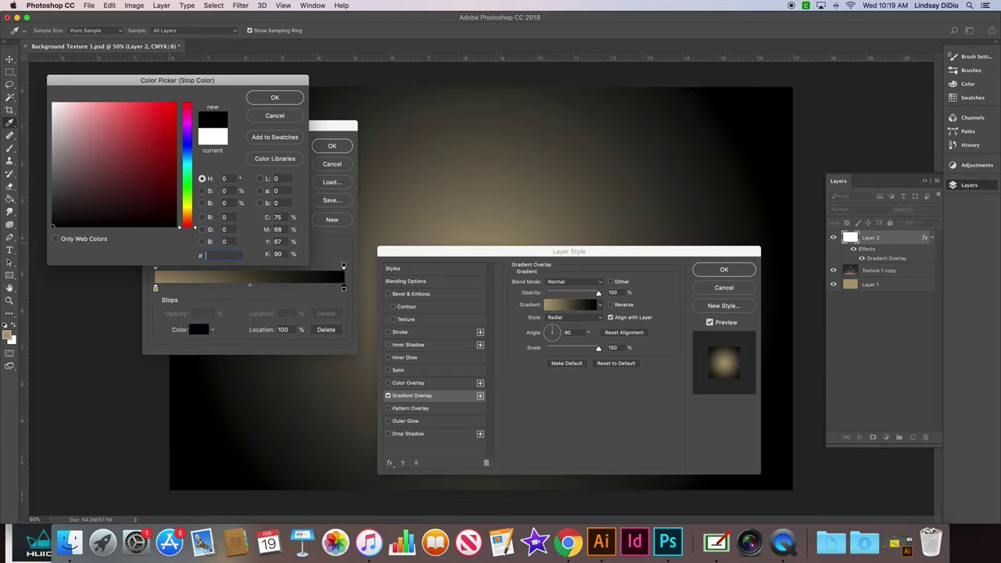
pyautogui.write('9')
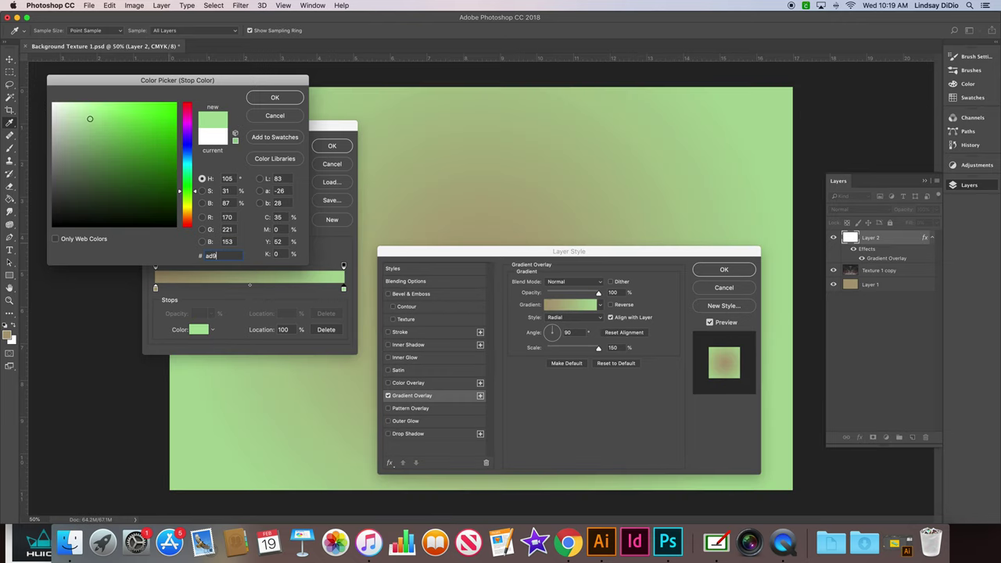
pyautogui.write('c78')
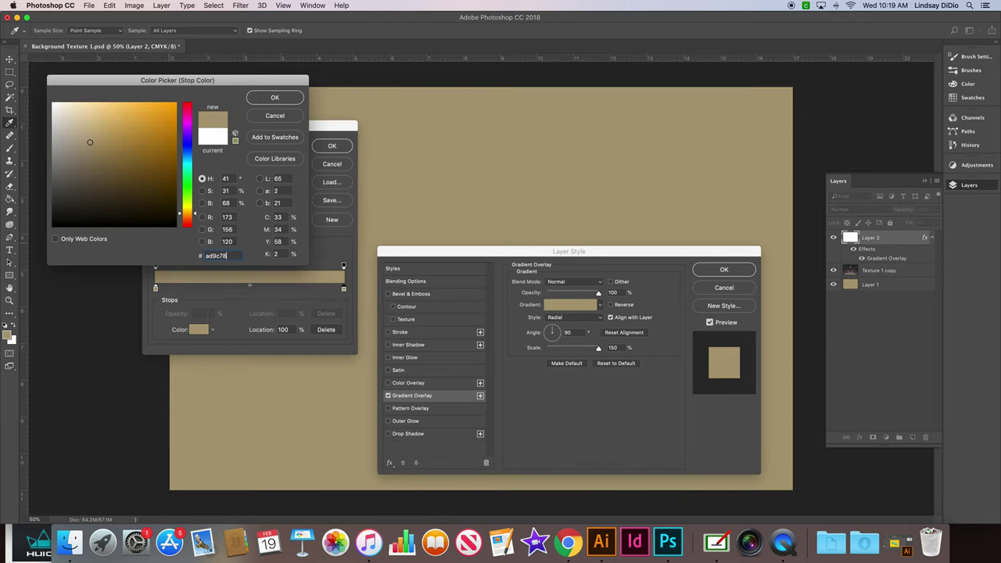
pyautogui.click(264, 99)
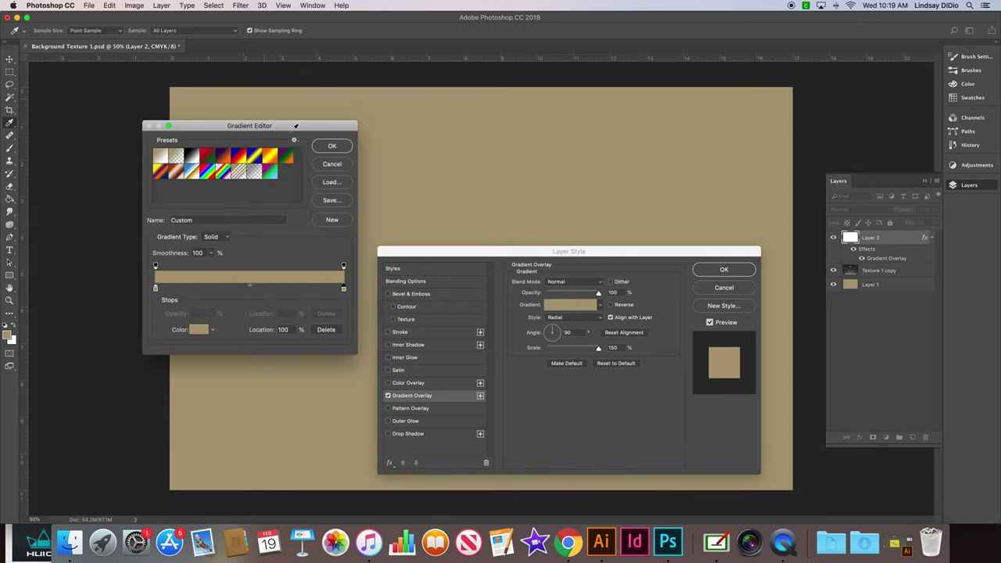
# Set the gradient's left opacity stop to 0% and confirm the gradient.
pyautogui.click(155, 266)
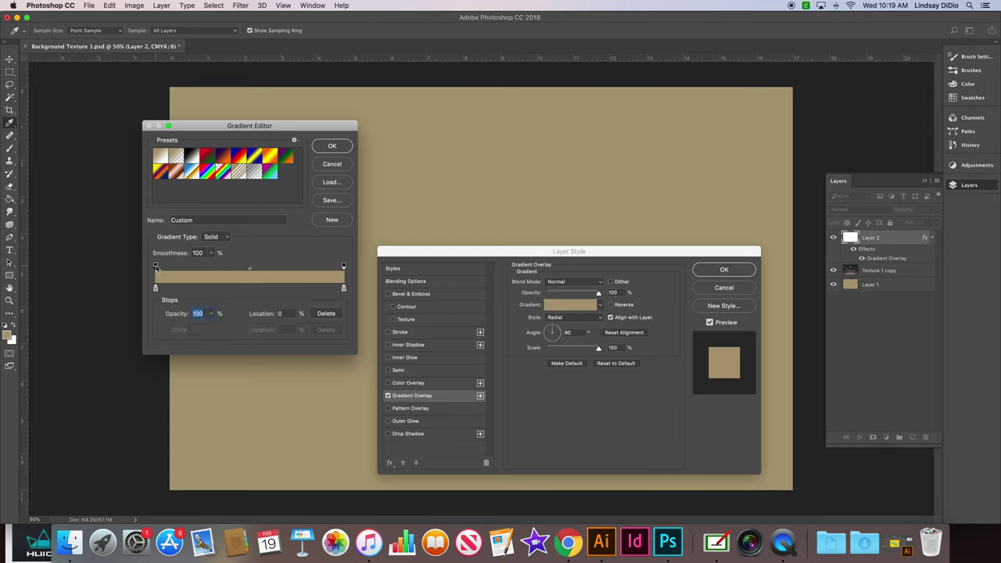
pyautogui.click(200, 314)
pyautogui.press('BackSpace')
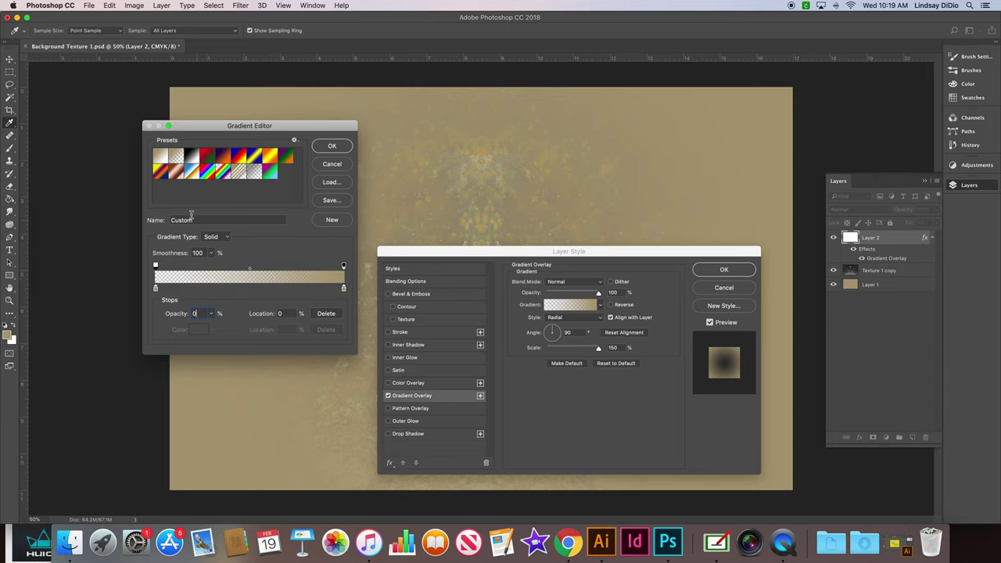
pyautogui.click(210, 238)
pyautogui.click(211, 237)
pyautogui.click(331, 147)
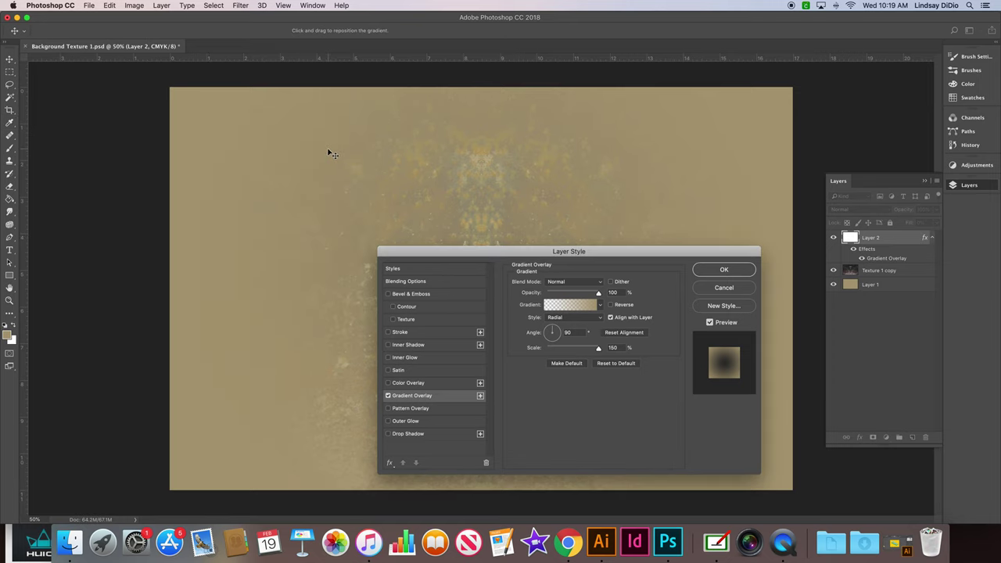
# Set the overlay to Linear Dodge (Add), recentre it on the canvas, and reverse it.
pyautogui.click(558, 284)
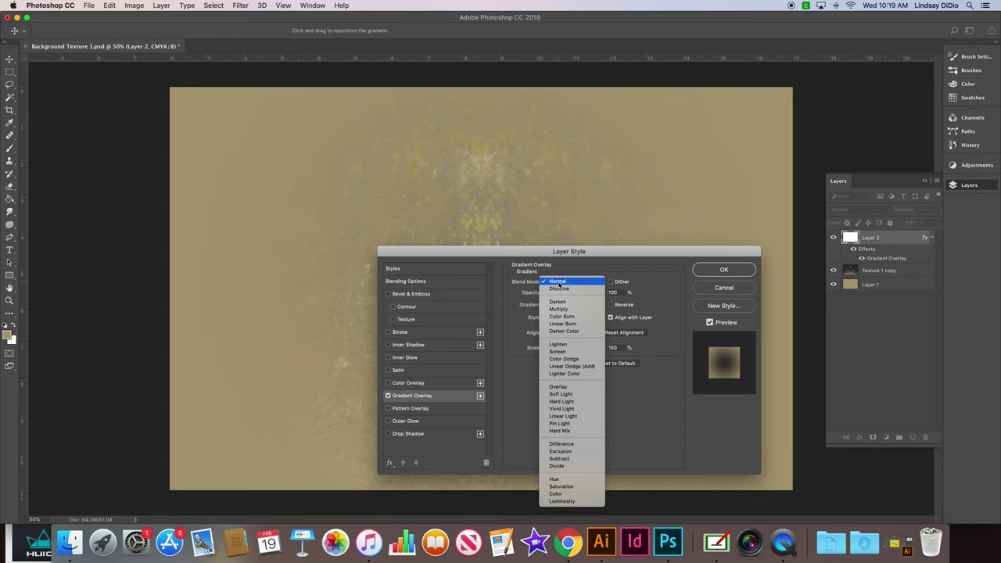
pyautogui.click(598, 369)
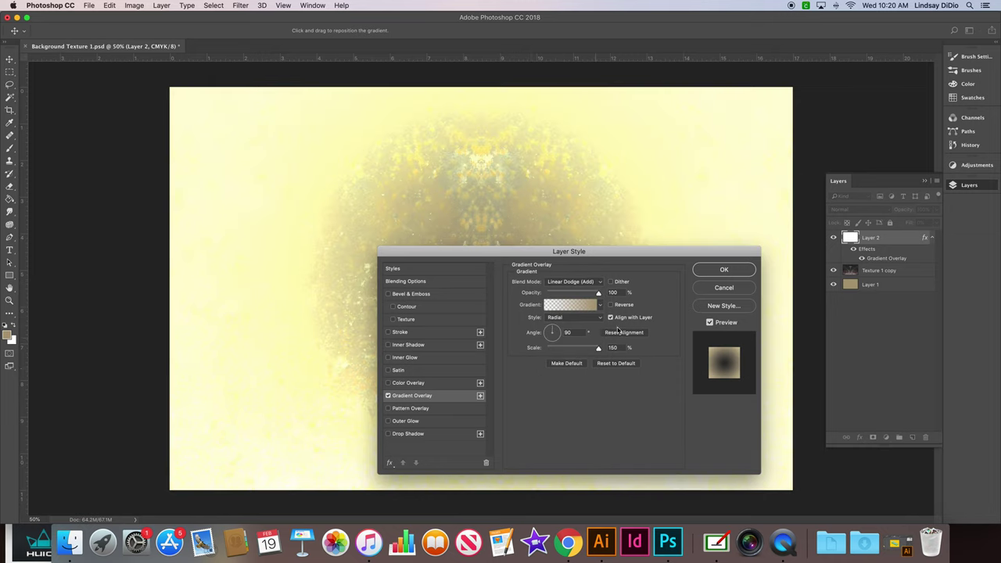
pyautogui.moveTo(596, 253); pyautogui.dragTo(804, 167)
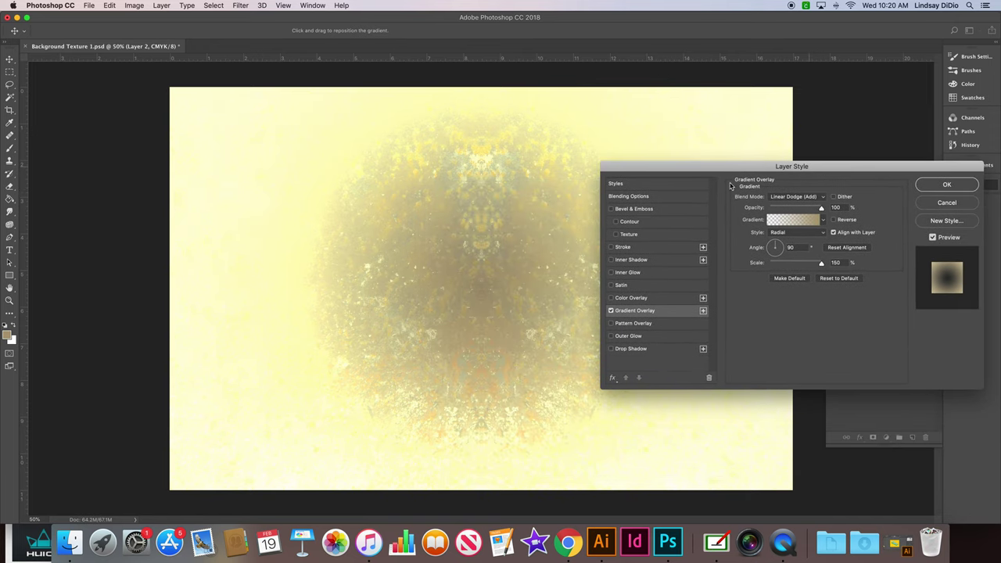
pyautogui.moveTo(504, 243); pyautogui.dragTo(474, 284)
pyautogui.click(833, 220)
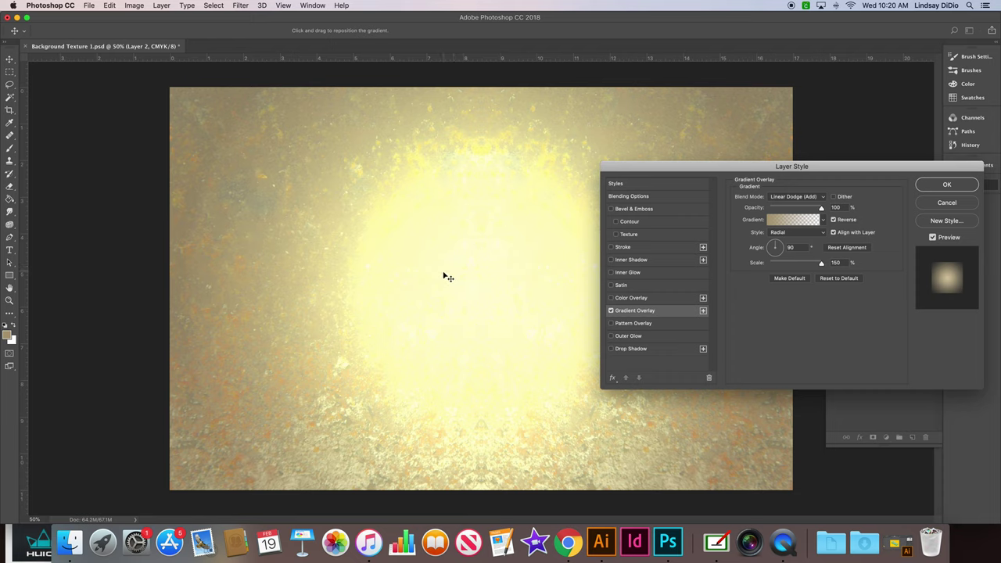
pyautogui.click(929, 188)
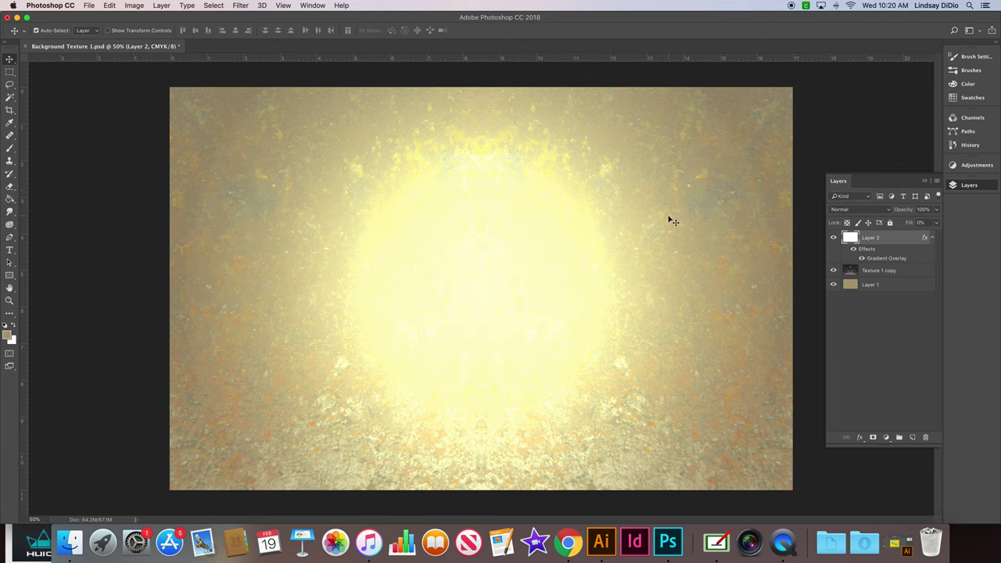
# Add a Brightness/Contrast adjustment layer with Brightness 13 and Contrast 58.
pyautogui.click(887, 438)
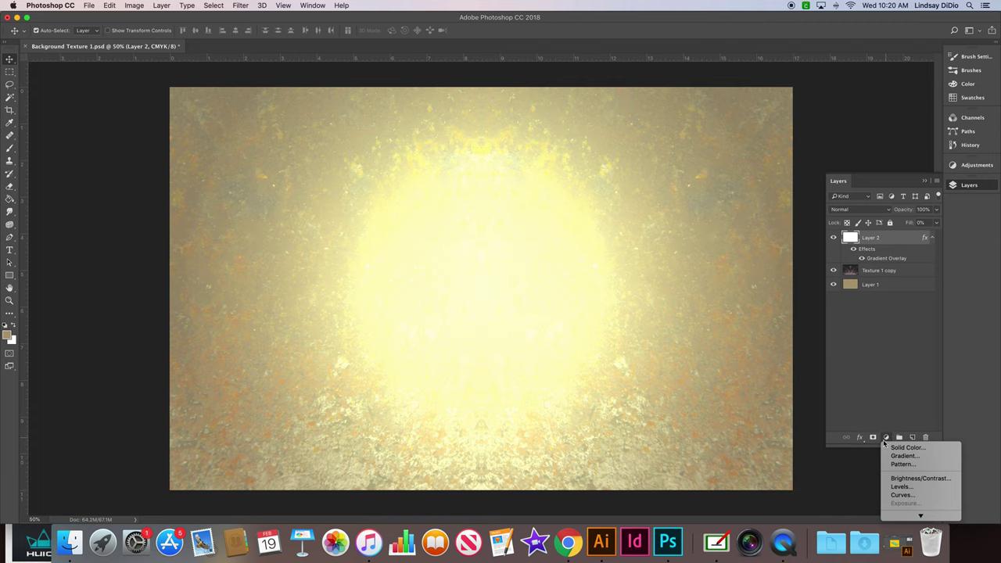
pyautogui.click(892, 477)
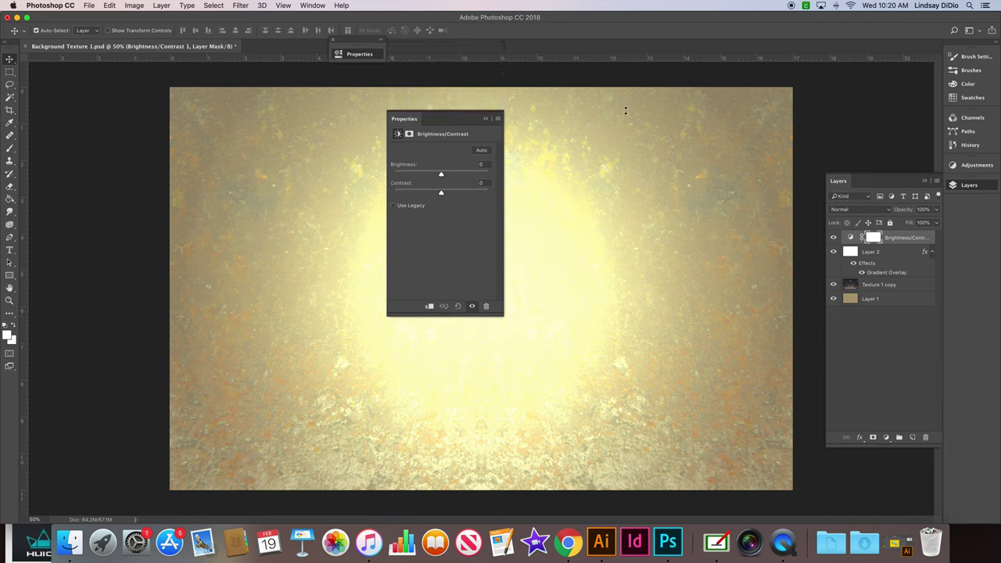
pyautogui.moveTo(364, 40); pyautogui.dragTo(720, 101)
pyautogui.click(716, 112)
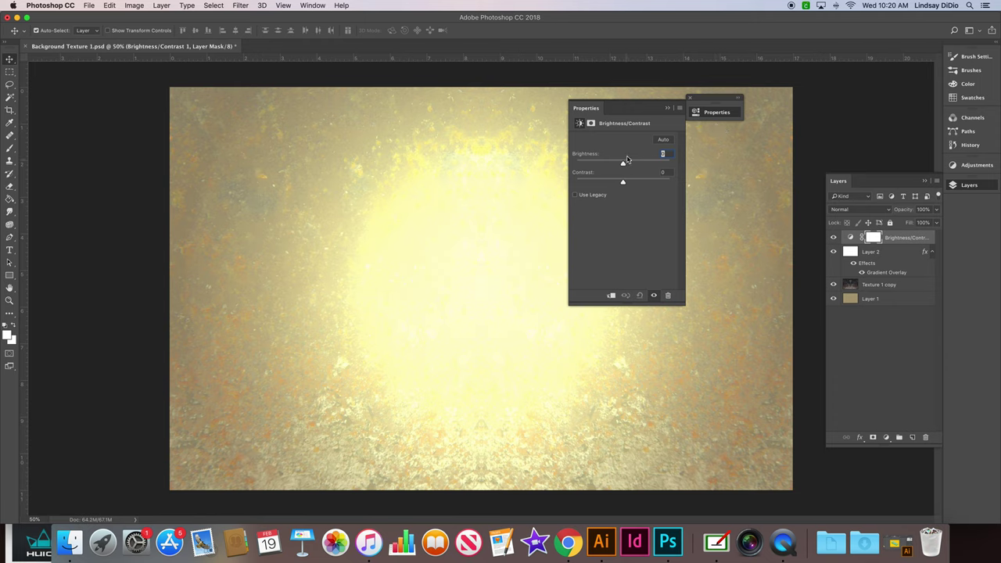
pyautogui.write('13')
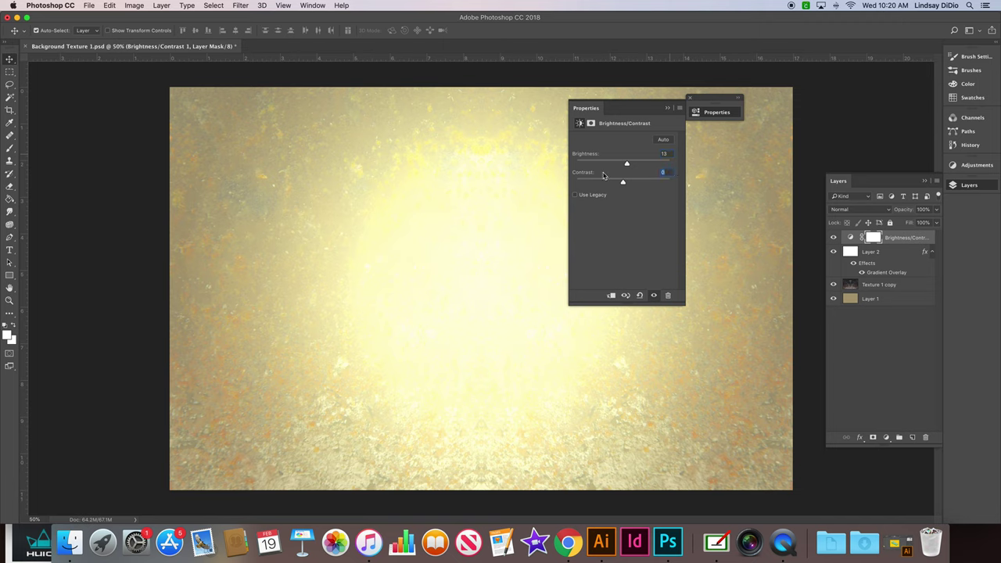
pyautogui.moveTo(623, 183); pyautogui.dragTo(650, 182)
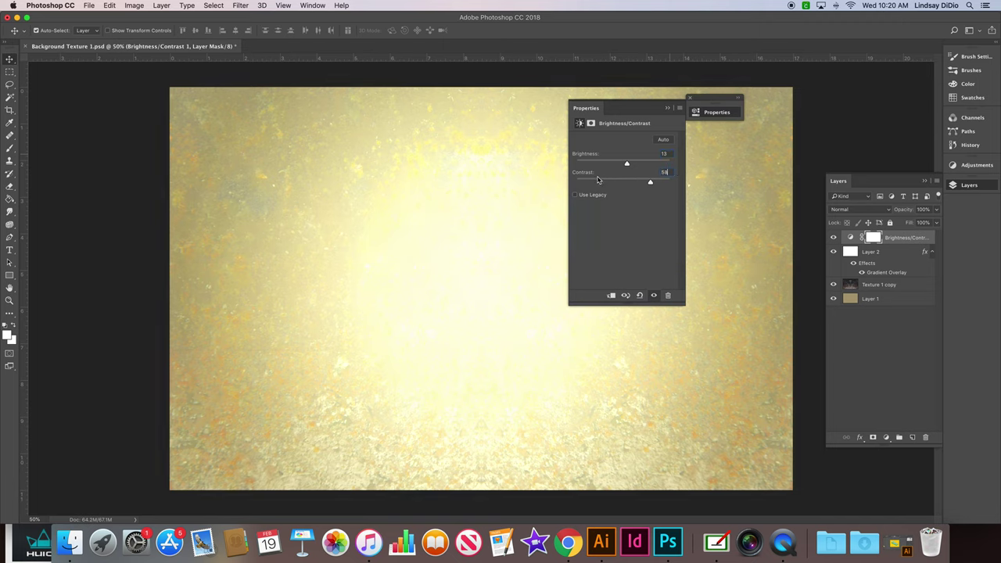
pyautogui.click(667, 108)
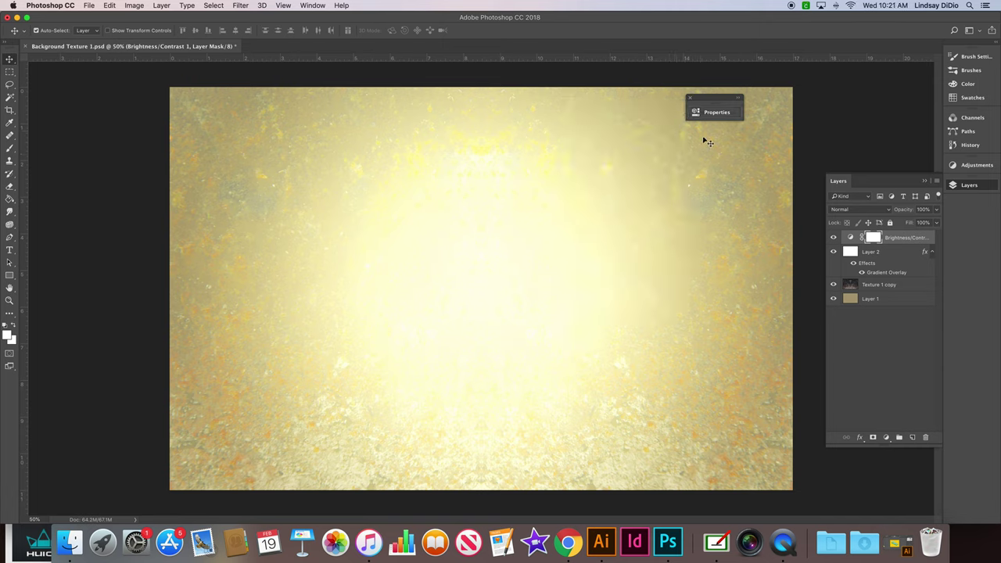
# Add a Gradient Map adjustment layer from the new fill/adjustment layer menu.
pyautogui.click(887, 438)
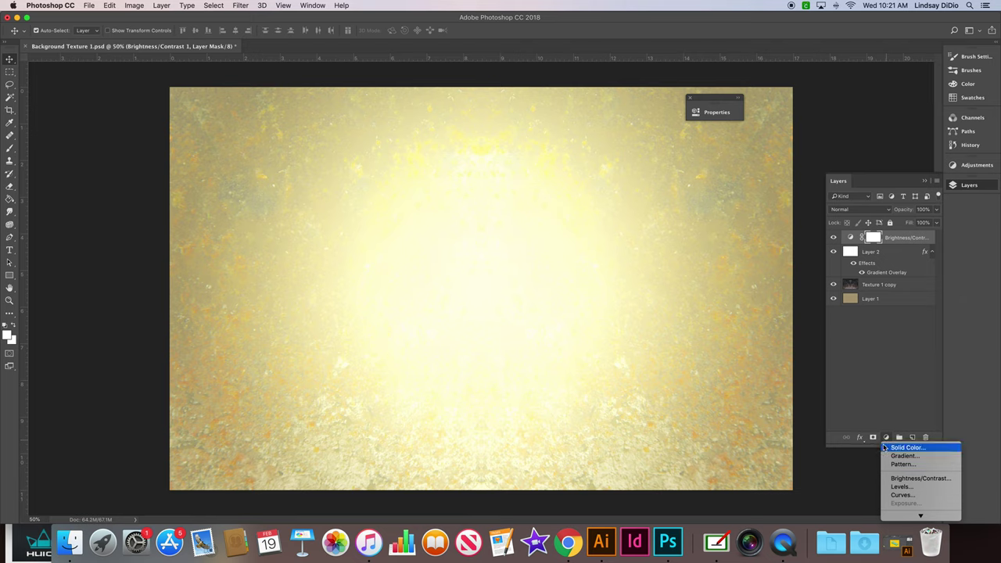
pyautogui.moveTo(920, 515)
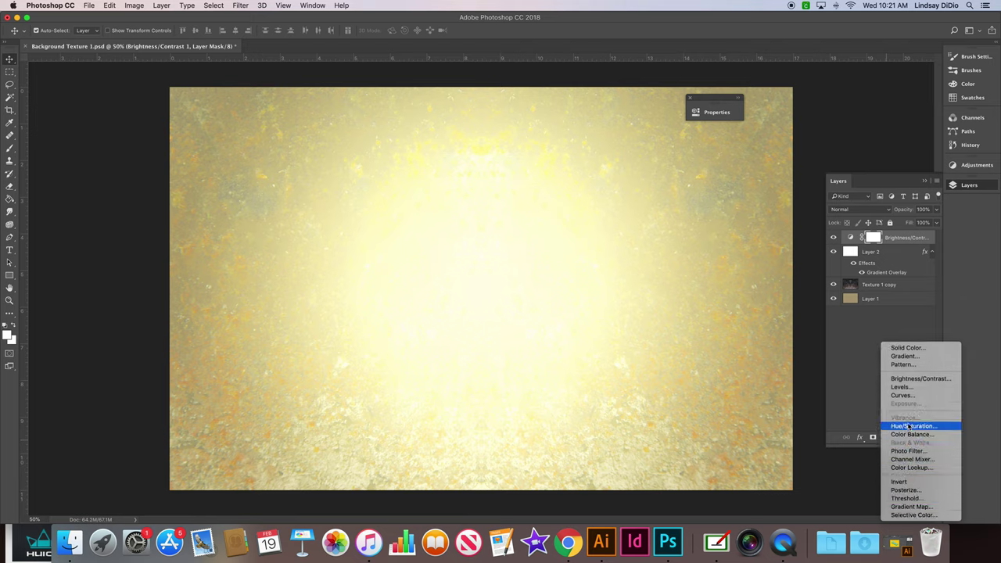
pyautogui.click(911, 507)
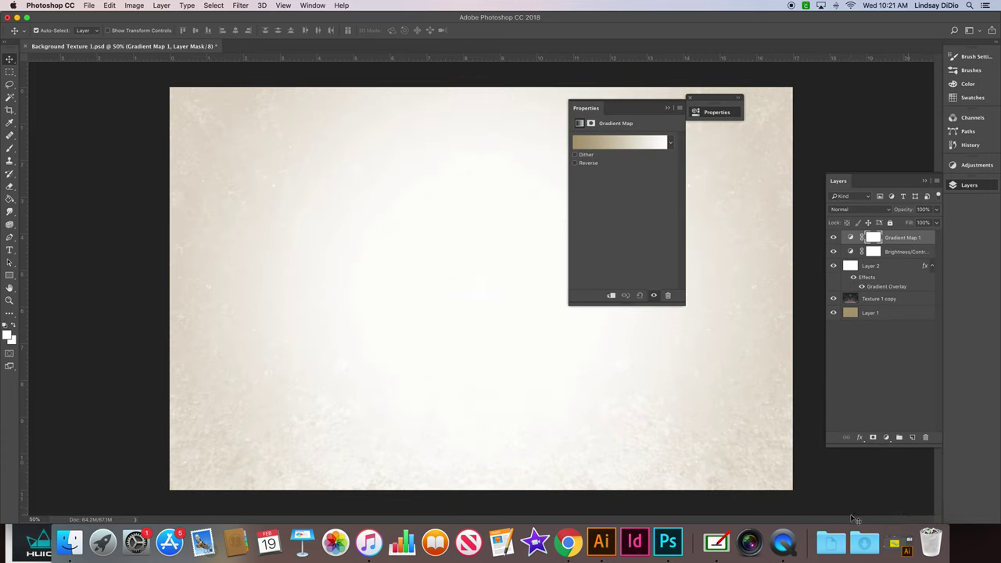
# Give the Gradient Map the Black, White preset gradient and reverse it.
pyautogui.click(609, 143)
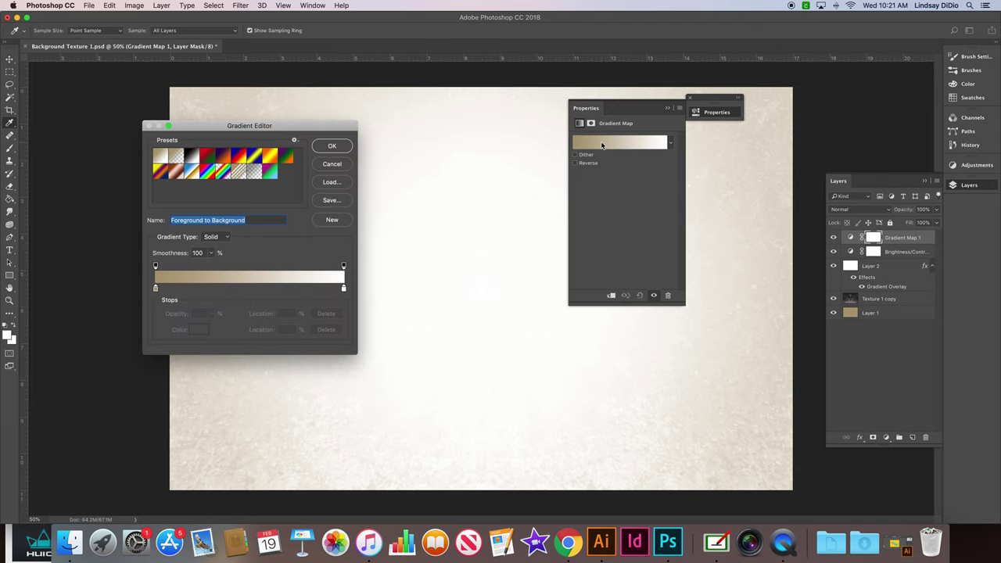
pyautogui.click(191, 158)
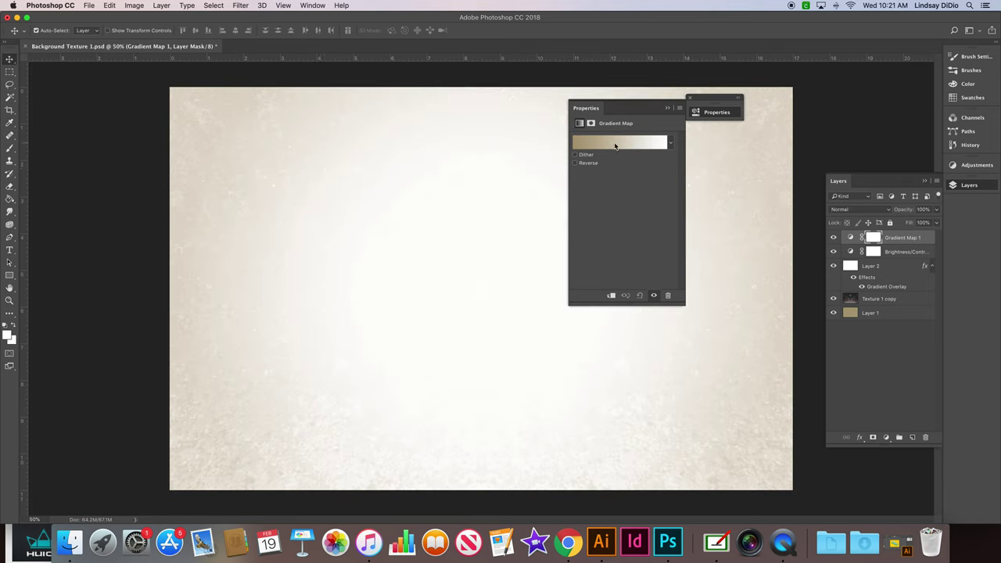
pyautogui.click(614, 145)
pyautogui.click(194, 156)
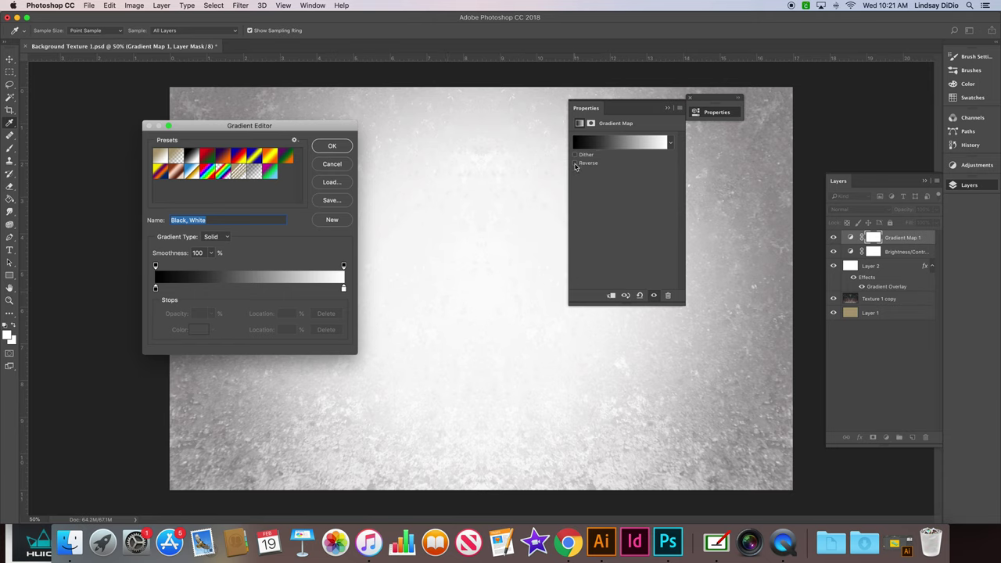
pyautogui.click(332, 149)
pyautogui.click(576, 163)
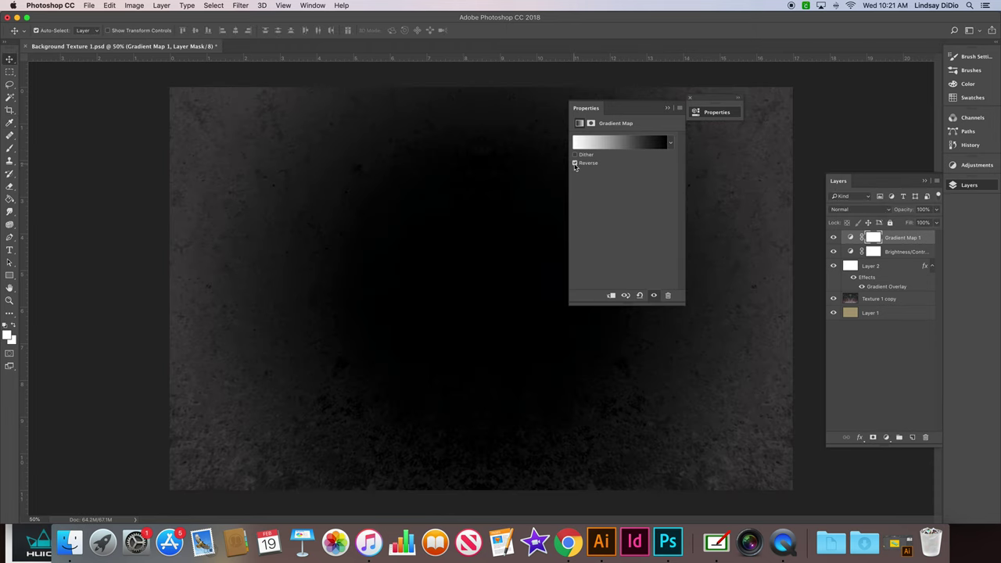
# Uncheck Reverse so Gradient Map 1 runs Black to White, reviewing it in the Gradient Editor.
pyautogui.click(576, 163)
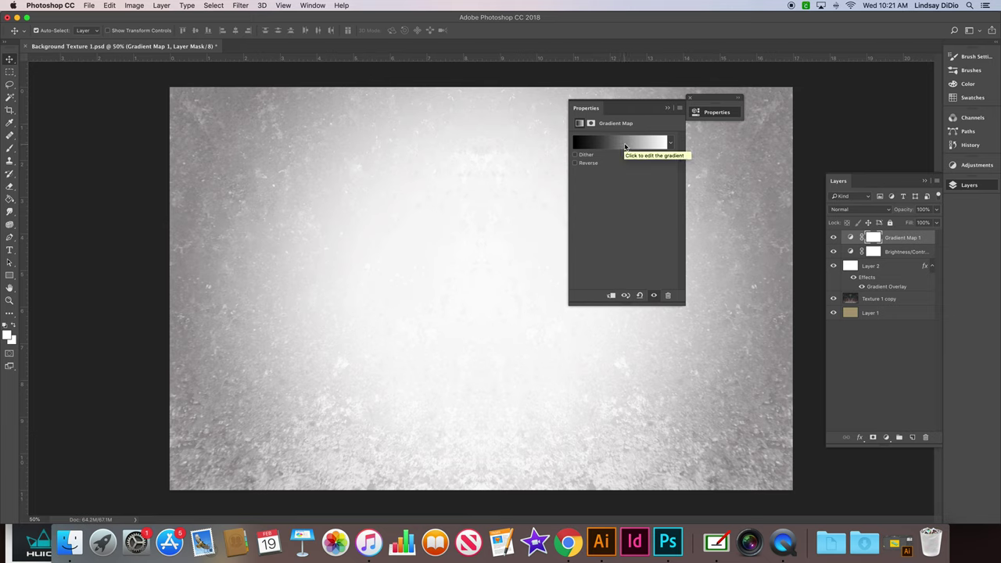
pyautogui.click(624, 146)
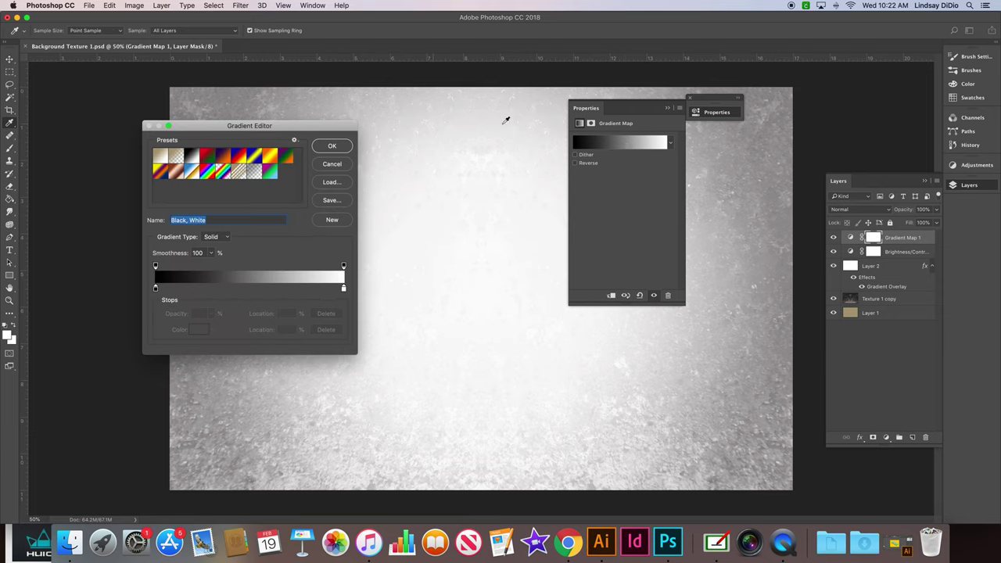
pyautogui.moveTo(297, 128); pyautogui.dragTo(424, 120)
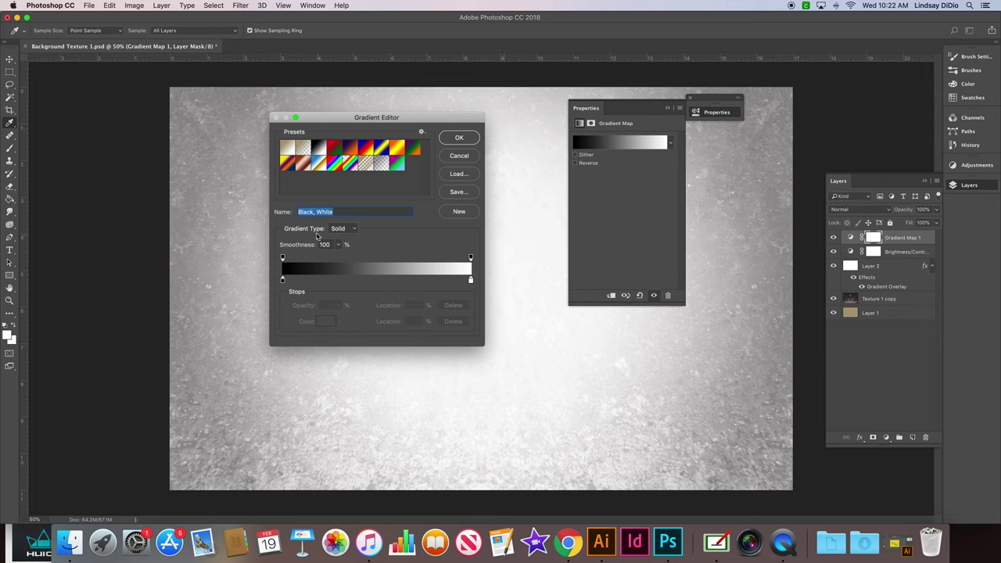
pyautogui.click(457, 141)
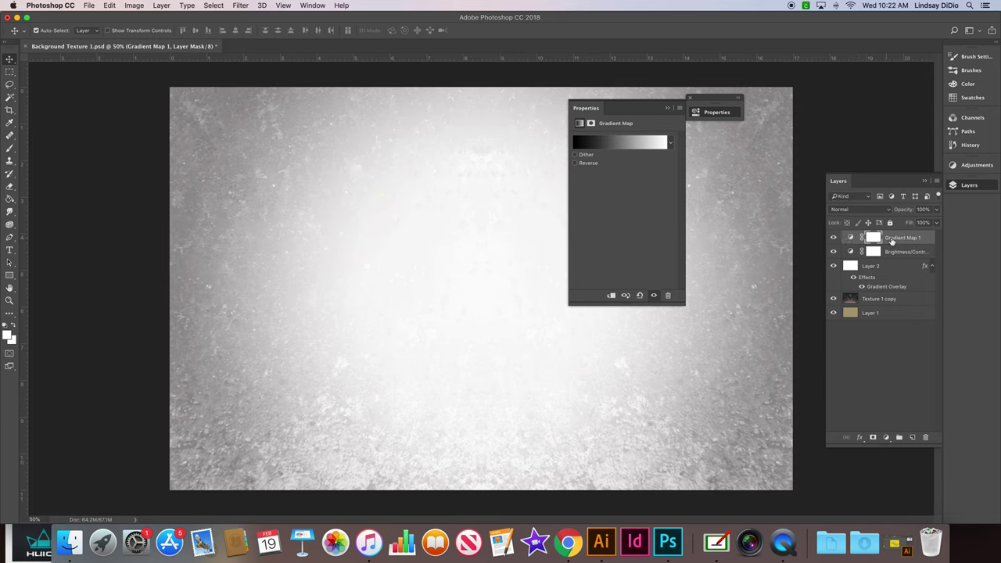
pyautogui.click(850, 239)
pyautogui.click(653, 147)
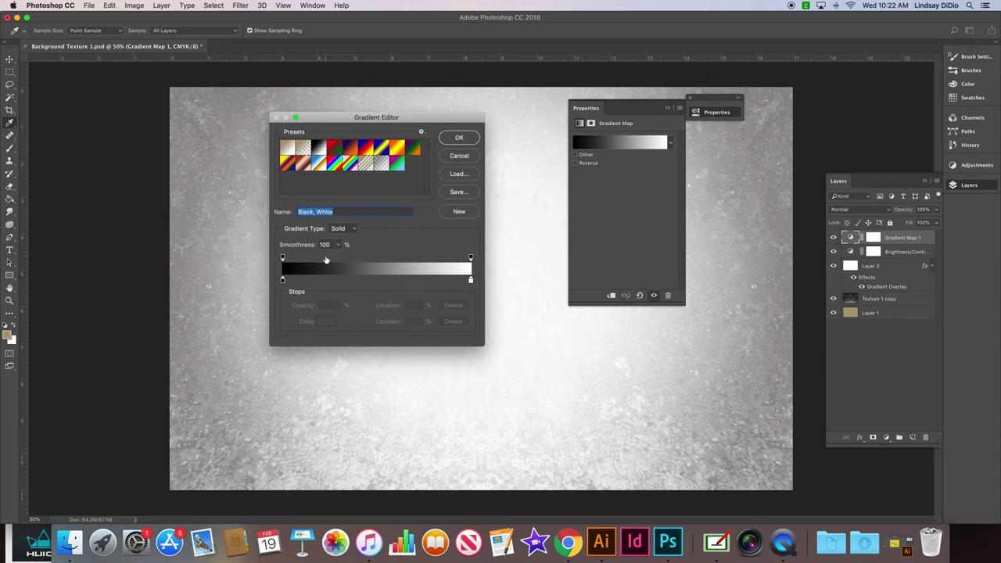
pyautogui.click(460, 157)
# Set Gradient Map 1's blend mode to Luminosity and collapse the Properties panel.
pyautogui.click(858, 209)
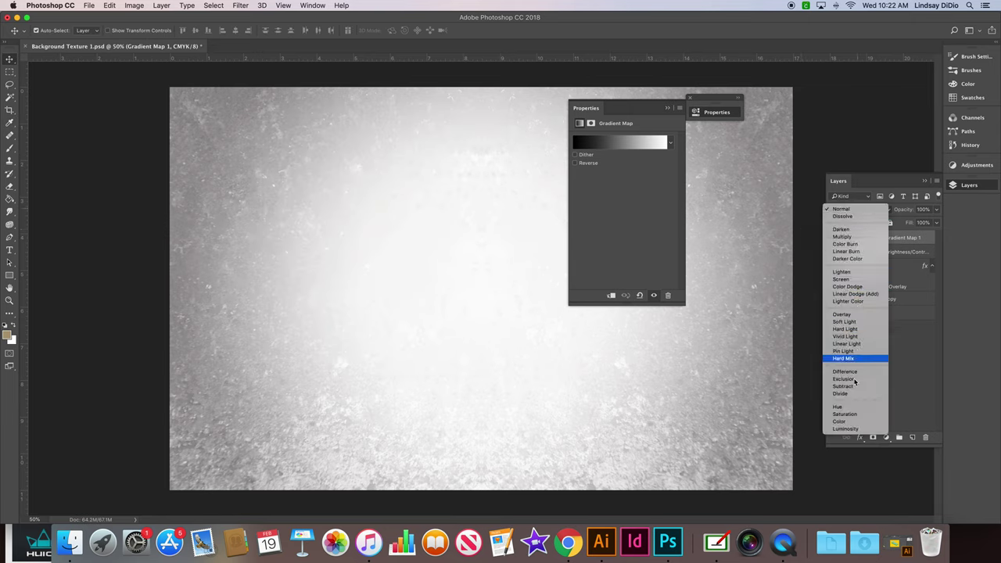
pyautogui.click(845, 428)
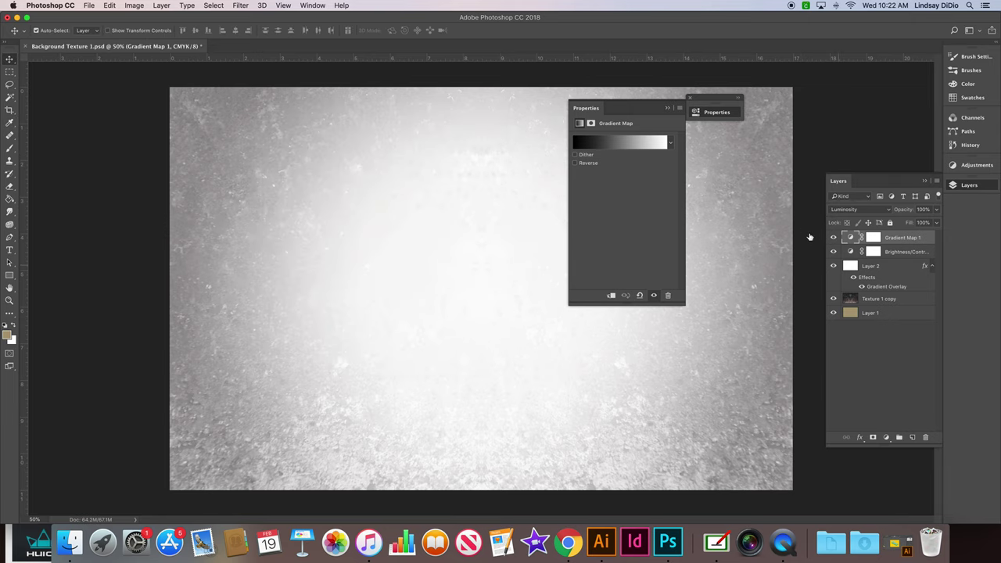
pyautogui.click(842, 211)
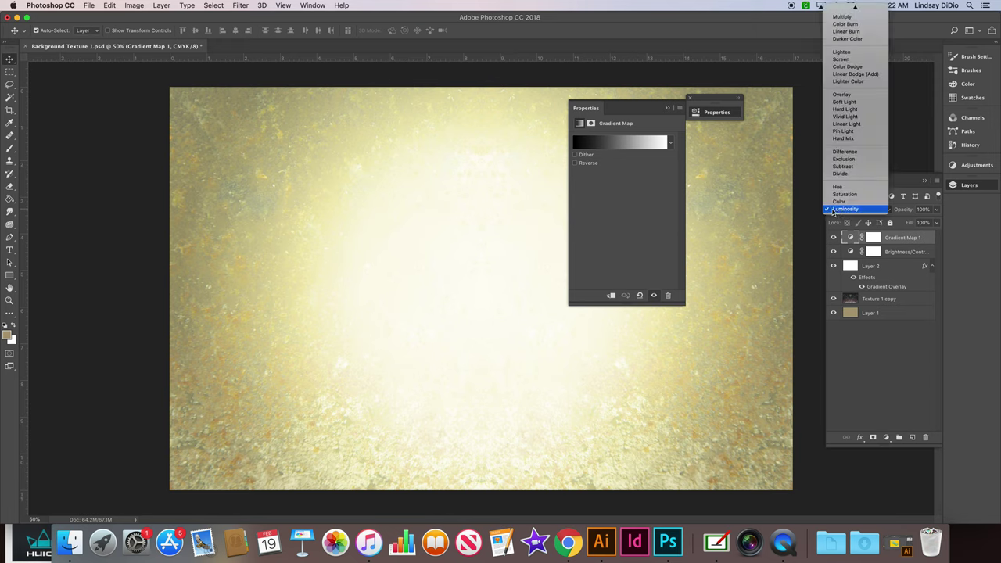
pyautogui.click(844, 213)
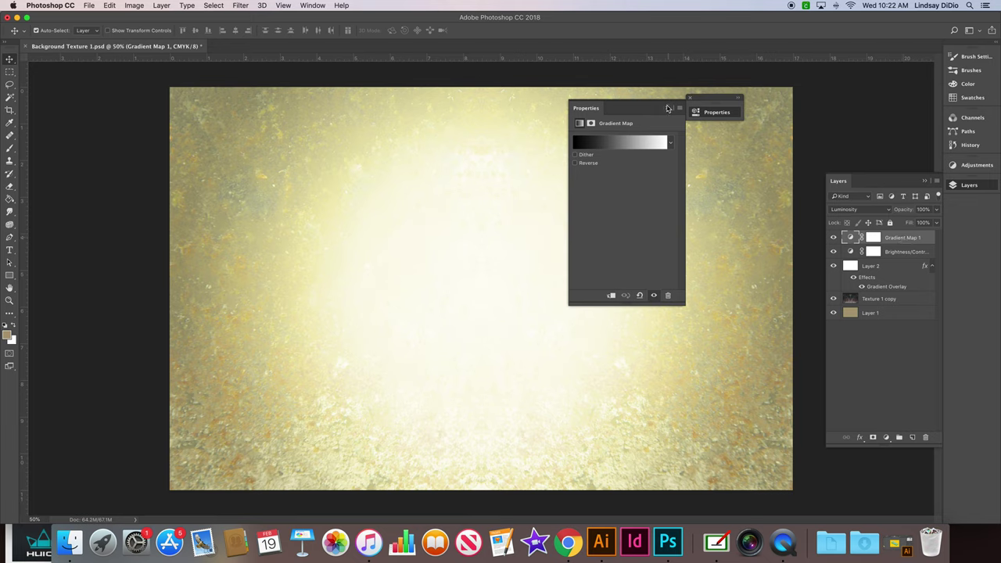
pyautogui.click(668, 108)
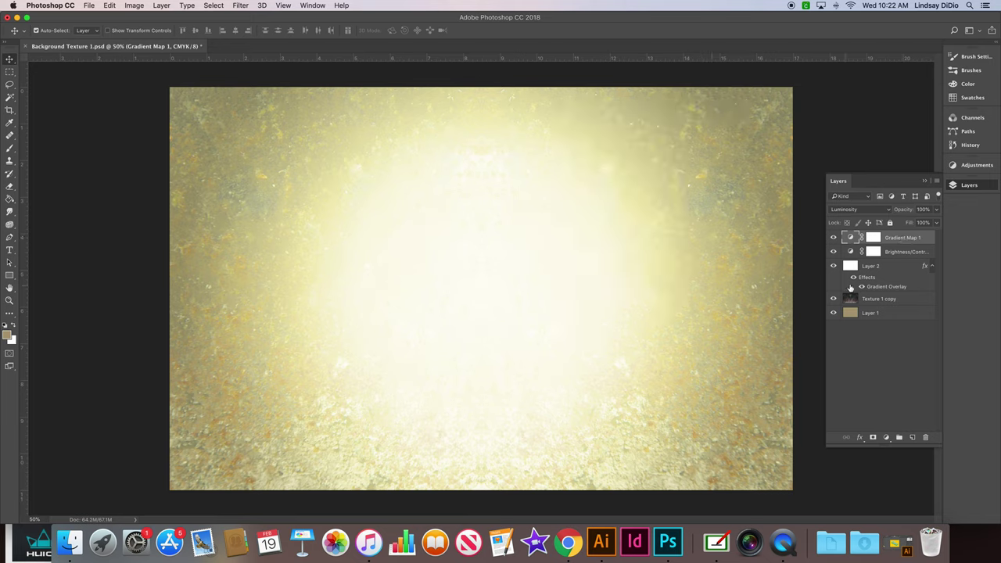